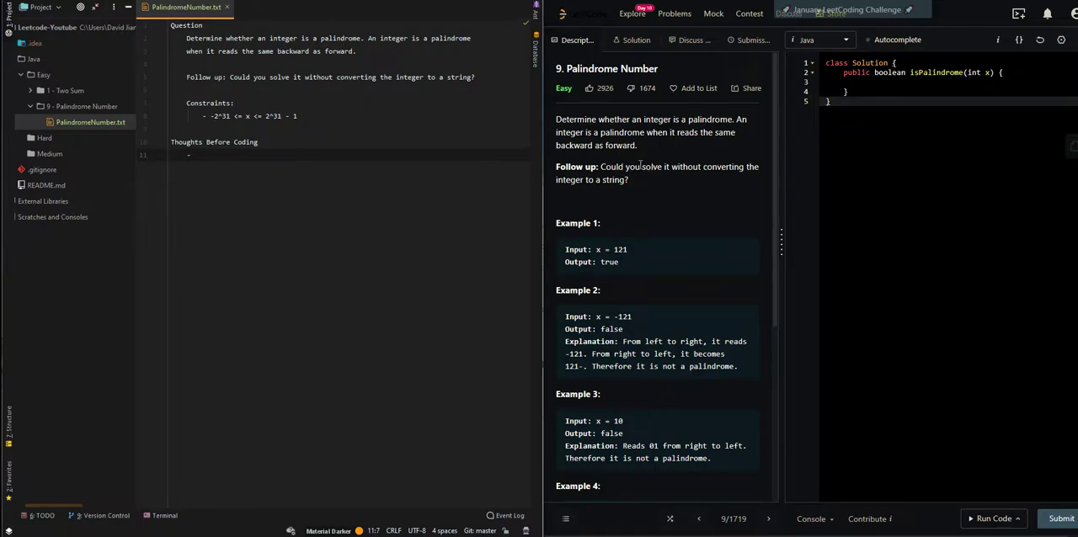
# Step: Highlight the follow-up question and the value 121 in the problem statement
pyautogui.moveTo(555, 166); pyautogui.dragTo(637, 188)
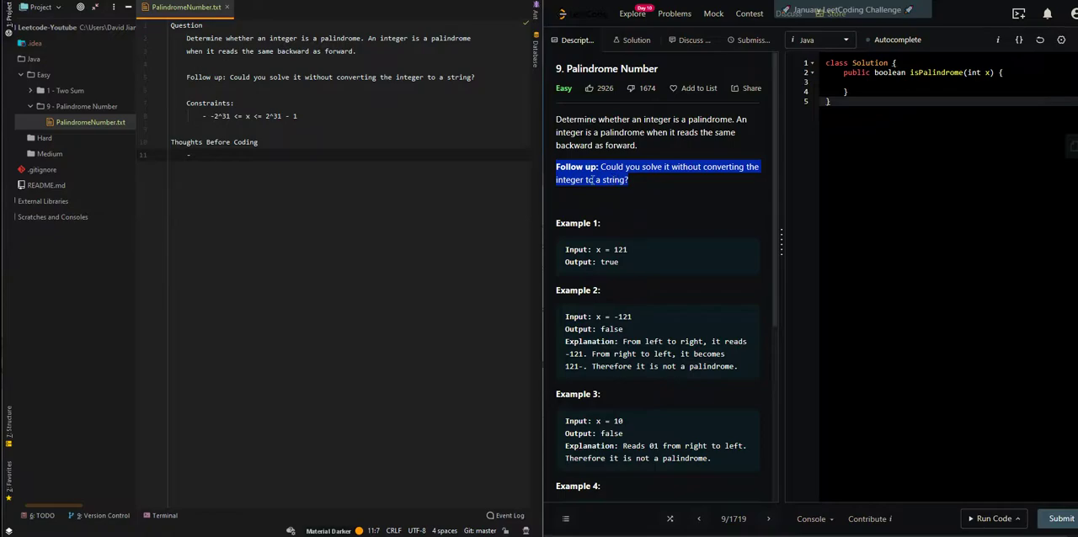
pyautogui.click(635, 214)
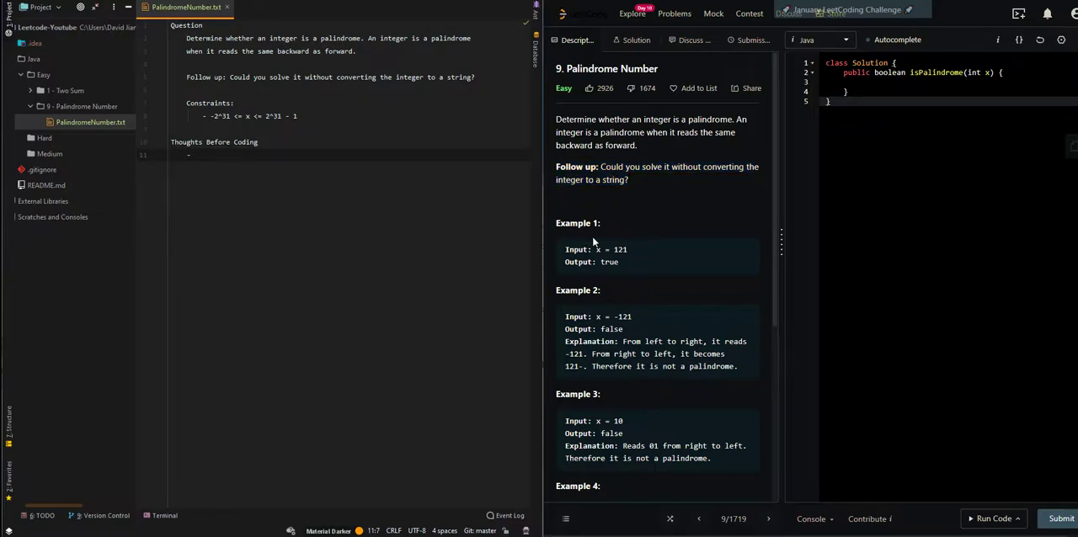
pyautogui.moveTo(611, 249); pyautogui.dragTo(626, 249)
pyautogui.click(630, 252)
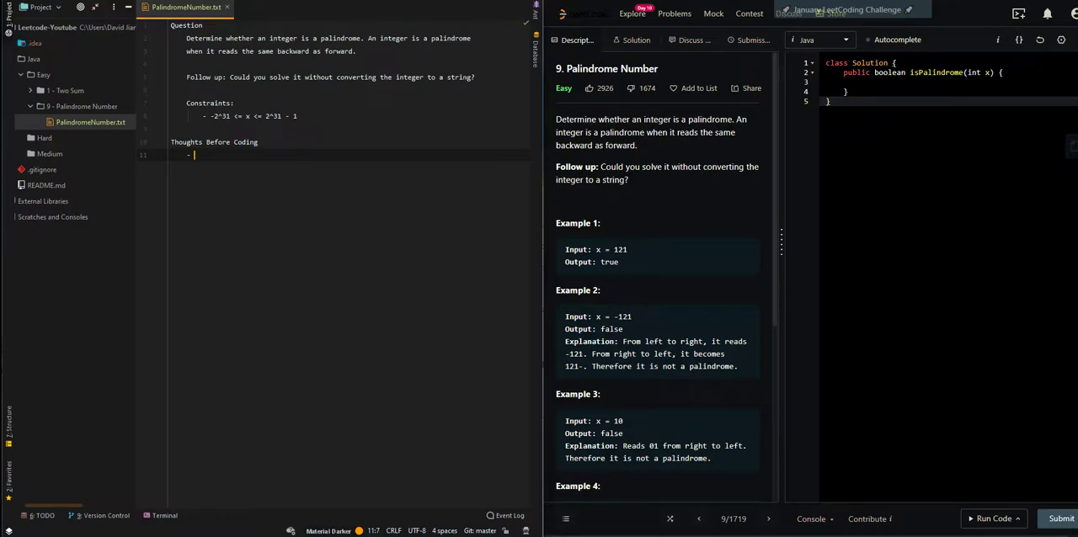
pyautogui.write('A palindrome')
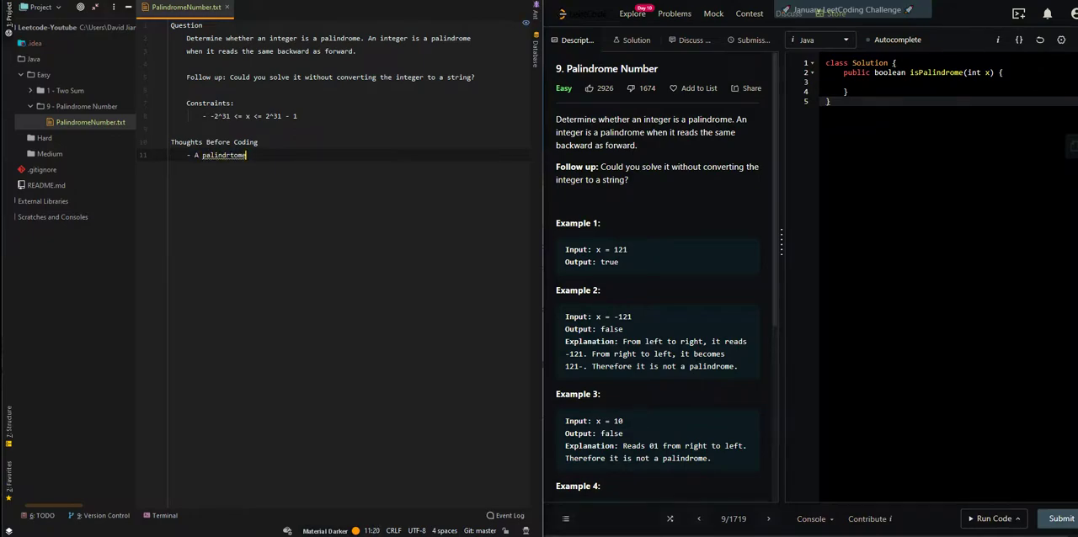
# Step: Write the palindrome definition bullet and a nested note about reversing 'x'
pyautogui.press('BackSpace')
pyautogui.press('BackSpace')
pyautogui.press('BackSpace')
pyautogui.write('ome is a string tghat')
pyautogui.press('BackSpace')
pyautogui.press('BackSpace')
pyautogui.press('BackSpace')
pyautogui.write('that can be rea')
pyautogui.write('d the same way ')
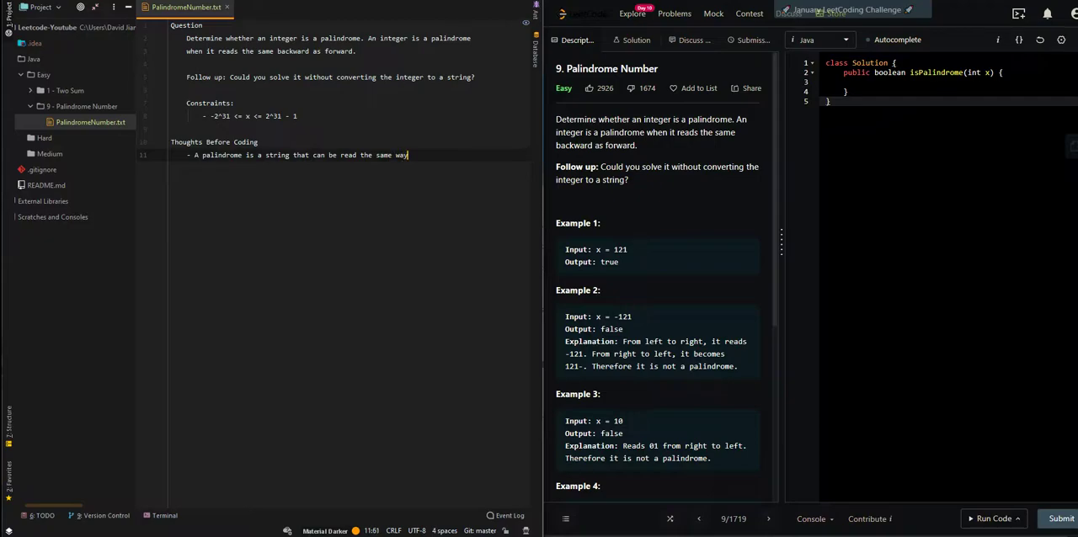
pyautogui.write('fow')
pyautogui.press('BackSpace')
pyautogui.write('rwards ')
pyautogui.write('and backwards')
pyautogui.press('Return')
pyautogui.write('- ')
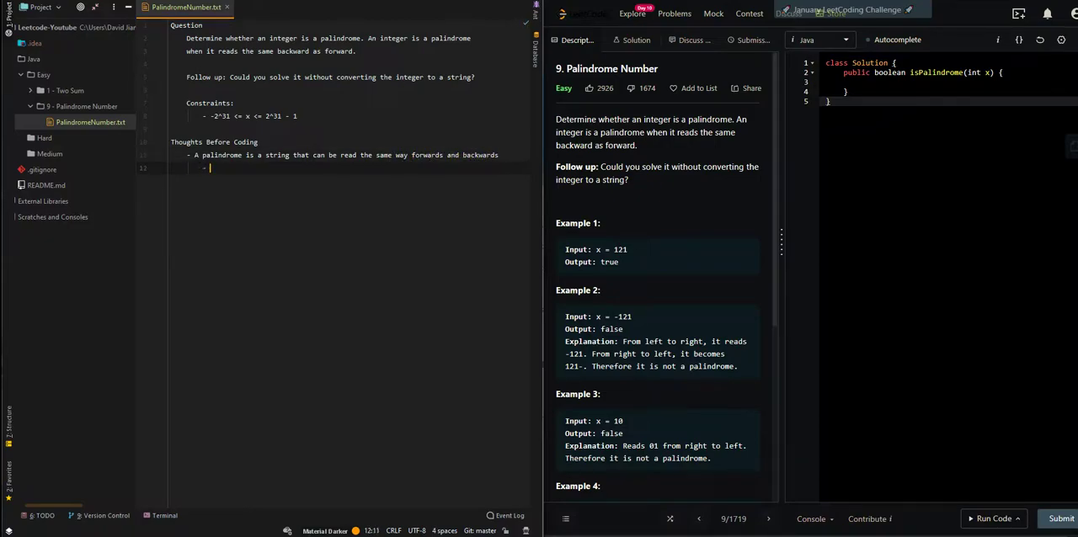
pyautogui.write('thi')
pyautogui.press('BackSpace')
pyautogui.press('BackSpace')
pyautogui.press('BackSpace')
pyautogui.write('this')
pyautogui.press('BackSpace')
pyautogui.press('BackSpace')
pyautogui.press('BackSpace')
pyautogui.write('This means ')
pyautogui.write("if we reverse 'x'")
pyautogui.press('Return')
pyautogui.press('Tab')
pyautogui.write('- The reverse')
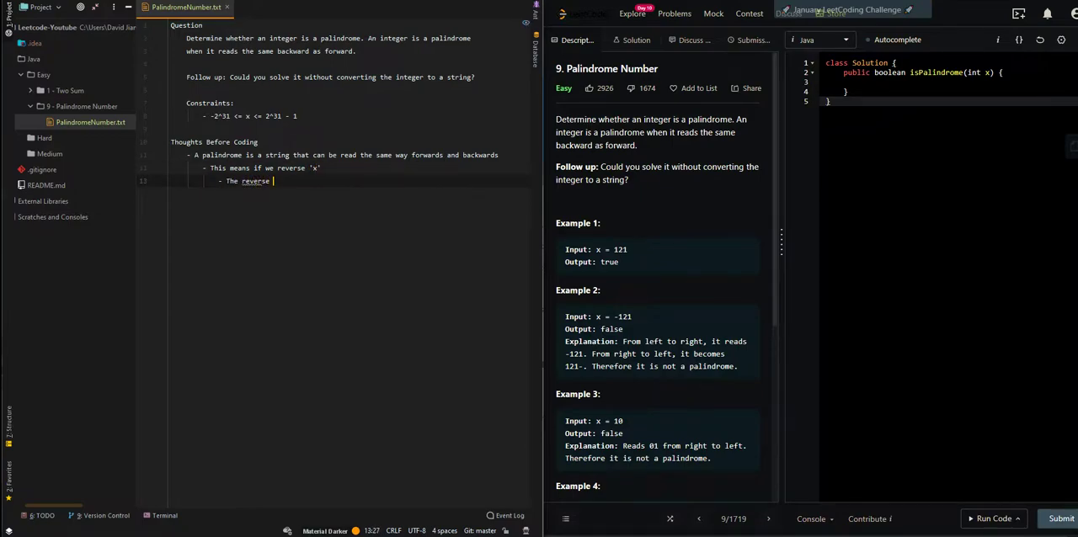
pyautogui.write(" version of 'x' wi")
pyautogui.write("ll be equal to '")
pyautogui.write("x'")
# Step: Add an outdented bullet saying the solution avoids converting the integer to a string
pyautogui.press('Return')
pyautogui.hotkey('shift', 'Tab')
pyautogui.write('-')
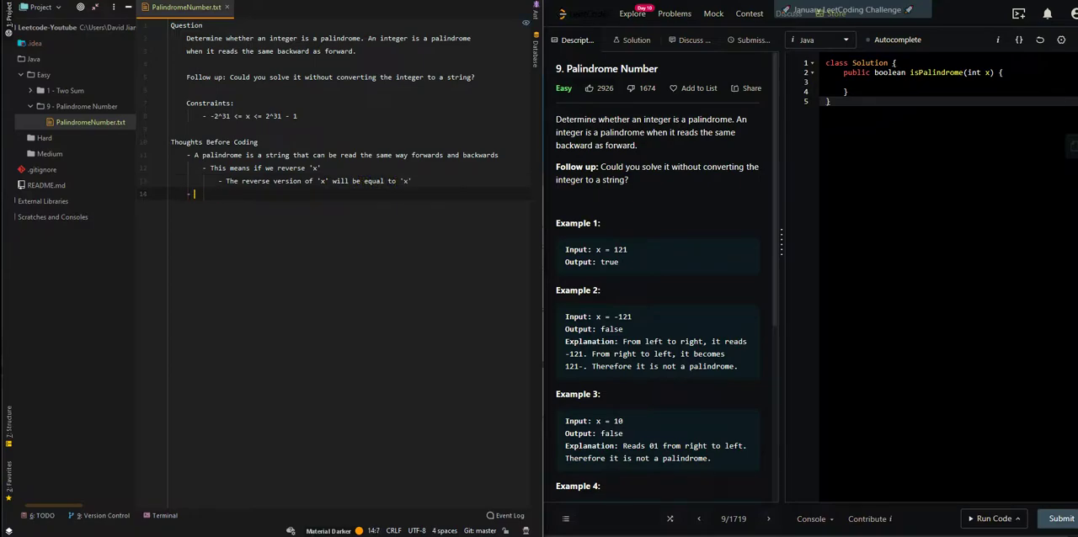
pyautogui.write('- We will imple')
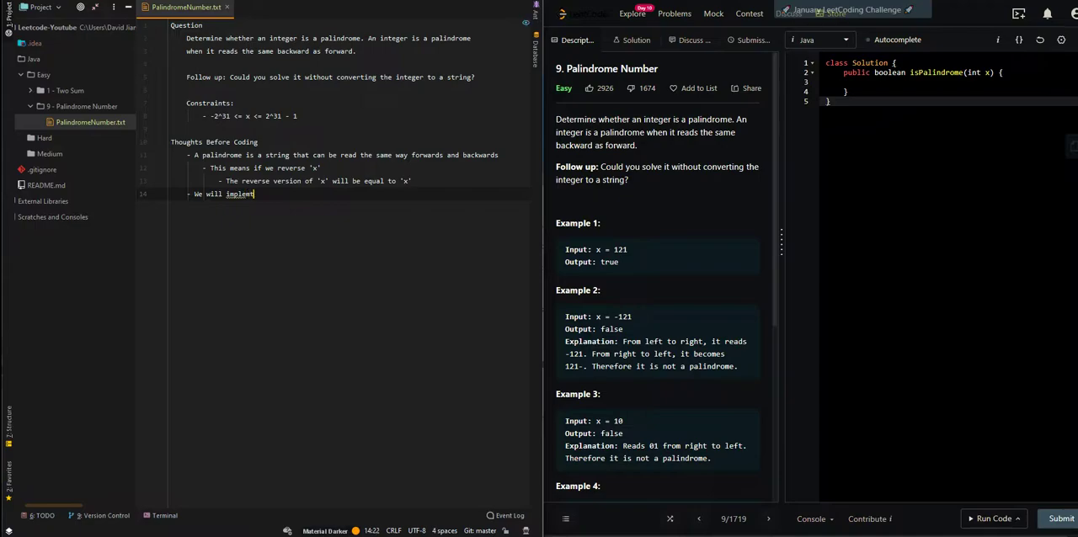
pyautogui.write('menth')
pyautogui.press('BackSpace')
pyautogui.press('BackSpace')
pyautogui.write('nt')
pyautogui.press('BackSpace')
pyautogui.press('BackSpace')
pyautogui.write('t the approach th')
pyautogui.write('at does not require ')
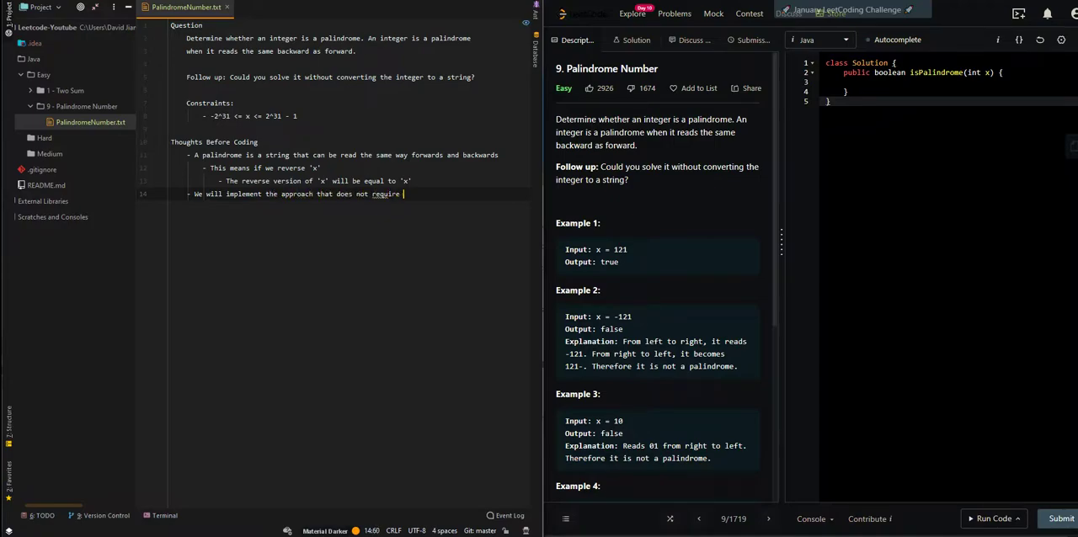
pyautogui.write('us to convert inte')
pyautogui.write('ger to a string')
pyautogui.press('Return')
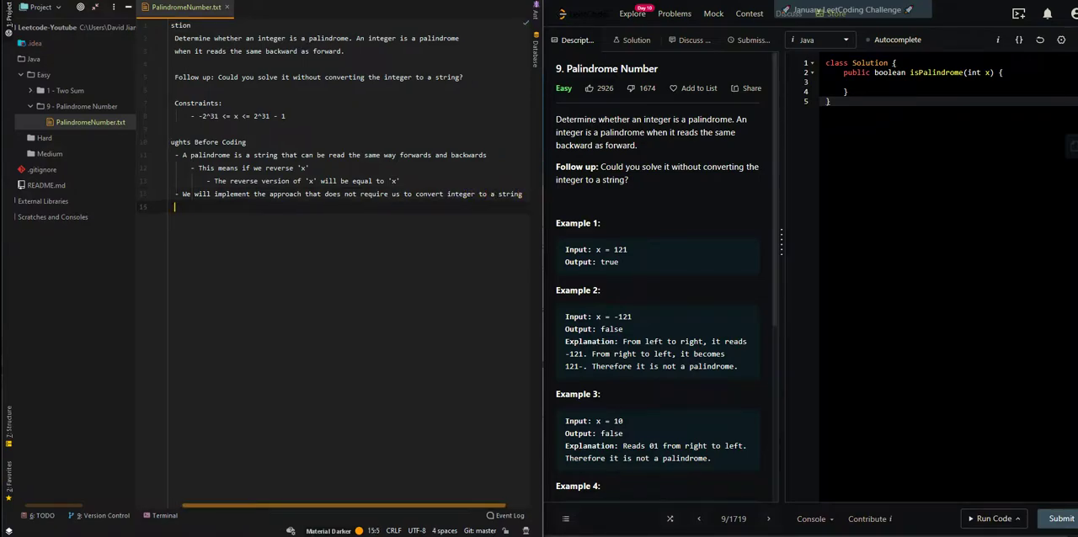
# Step: Add nested bullets on how to reverse 'x', including the rightmost digit = x % 10
pyautogui.press('Tab')
pyautogui.write('- How can we re')
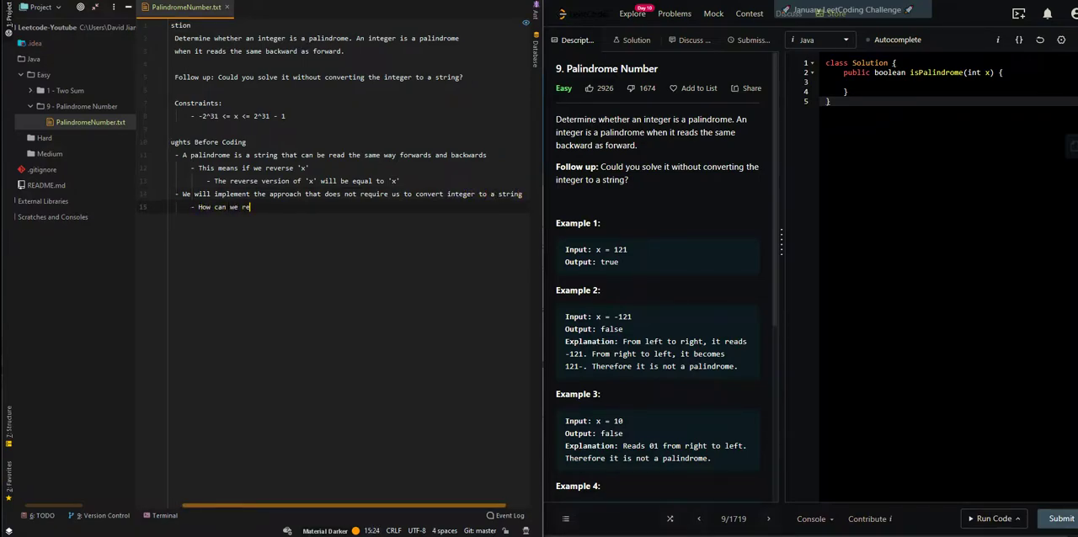
pyautogui.write('verse ;x')
pyautogui.write("'x")
pyautogui.write('?')
pyautogui.press('Return')
pyautogui.press('Tab')
pyautogui.write('- We can ')
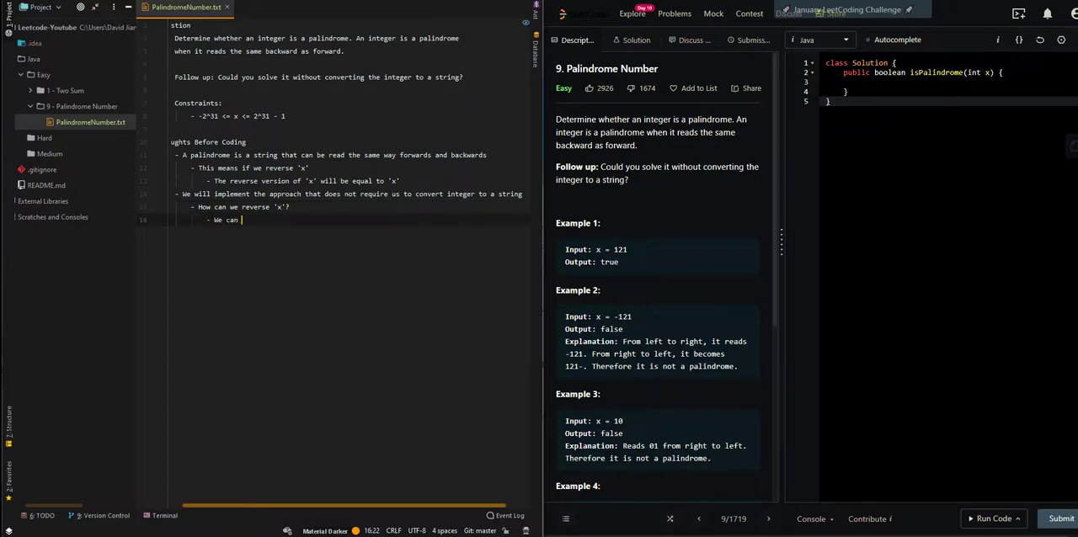
pyautogui.write("create a variable 'reverse' ")
pyautogui.write('to keep track of r')
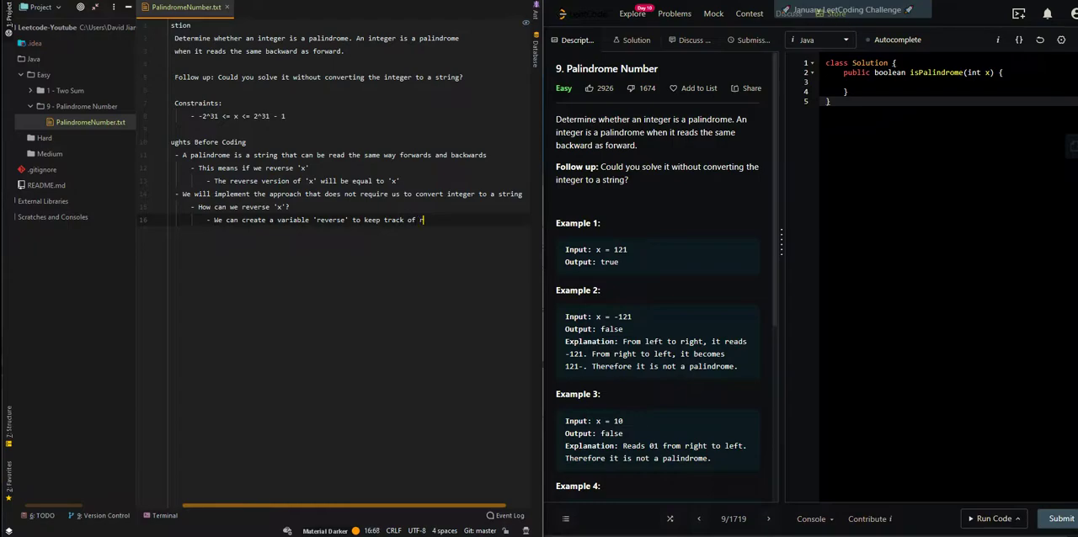
pyautogui.write('everse form of ')
pyautogui.write("'x'")
pyautogui.press('Return')
pyautogui.write('- We w')
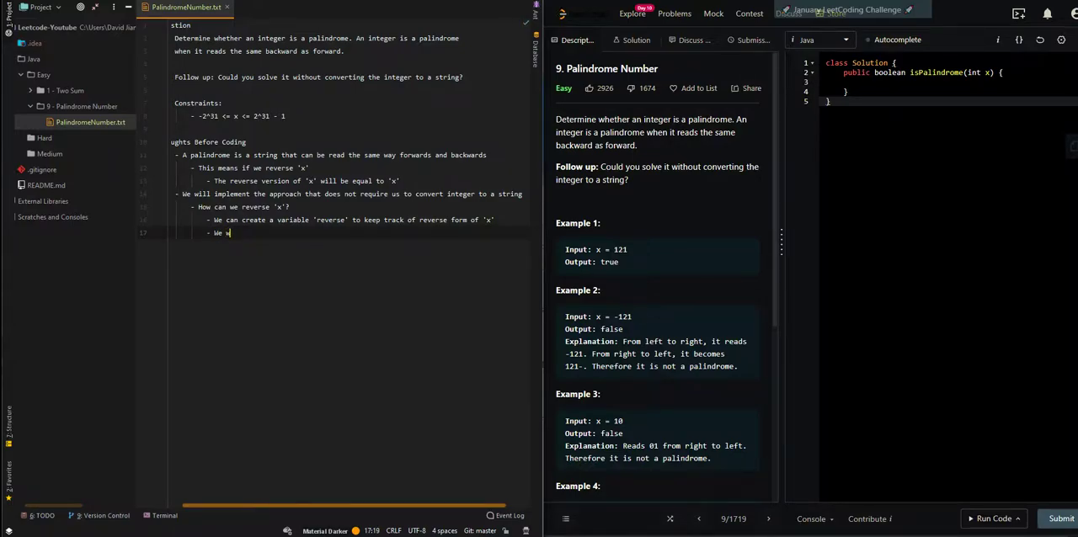
pyautogui.write('ill need to proces')
pyautogui.write("s the digits of 'x'")
pyautogui.write(' from right -> left')
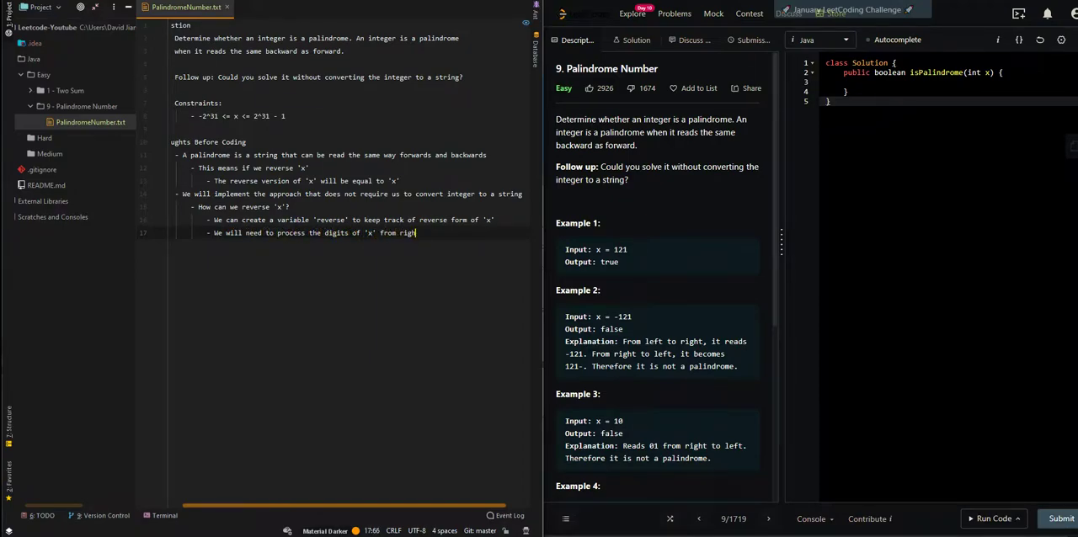
pyautogui.press('Return')
pyautogui.write('- In or')
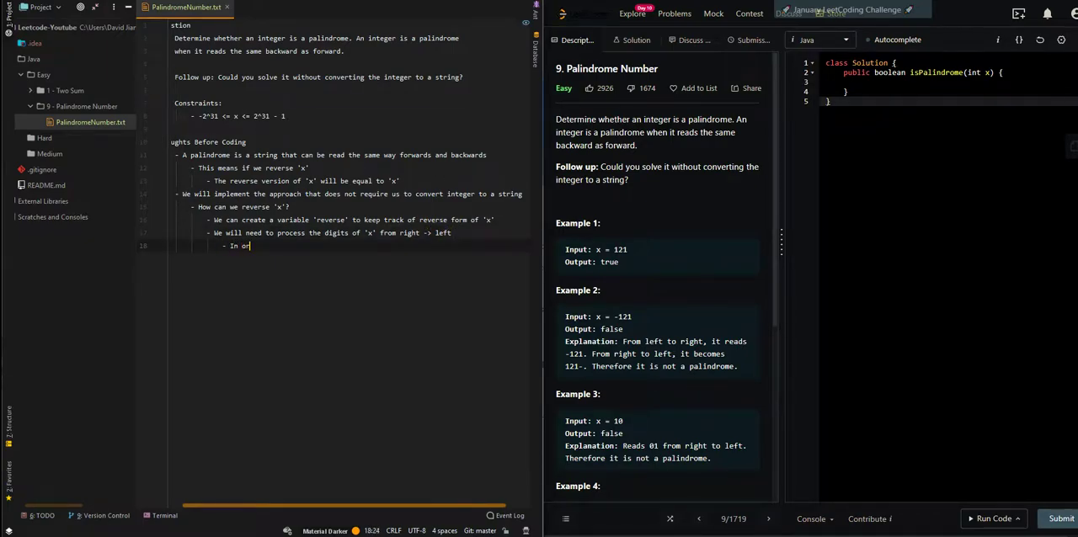
pyautogui.write('der to retrieve th')
pyautogui.press('BackSpace')
pyautogui.press('BackSpace')
pyautogui.write('the rightmost digit, we can u')
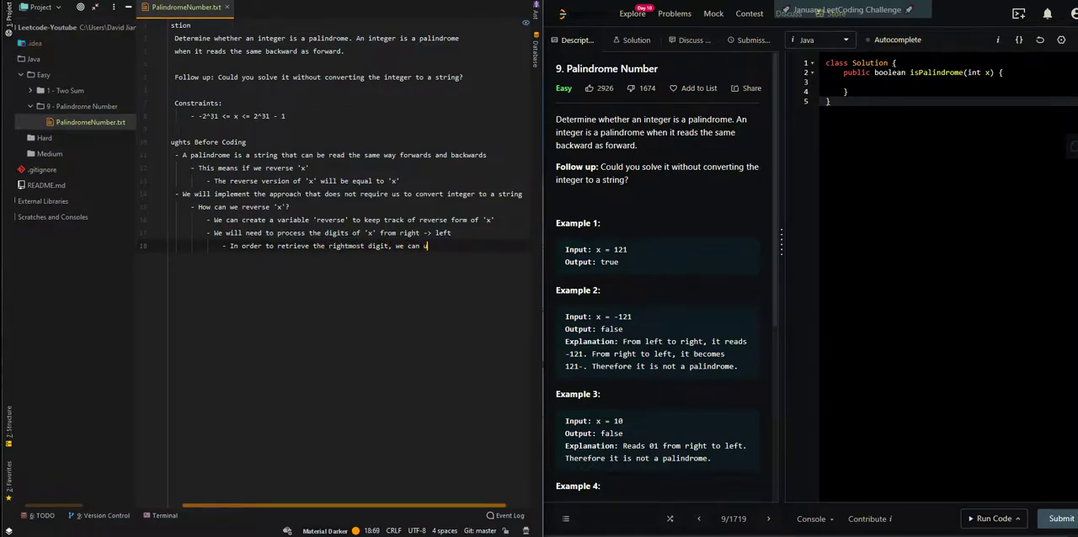
pyautogui.write('se the modulus')
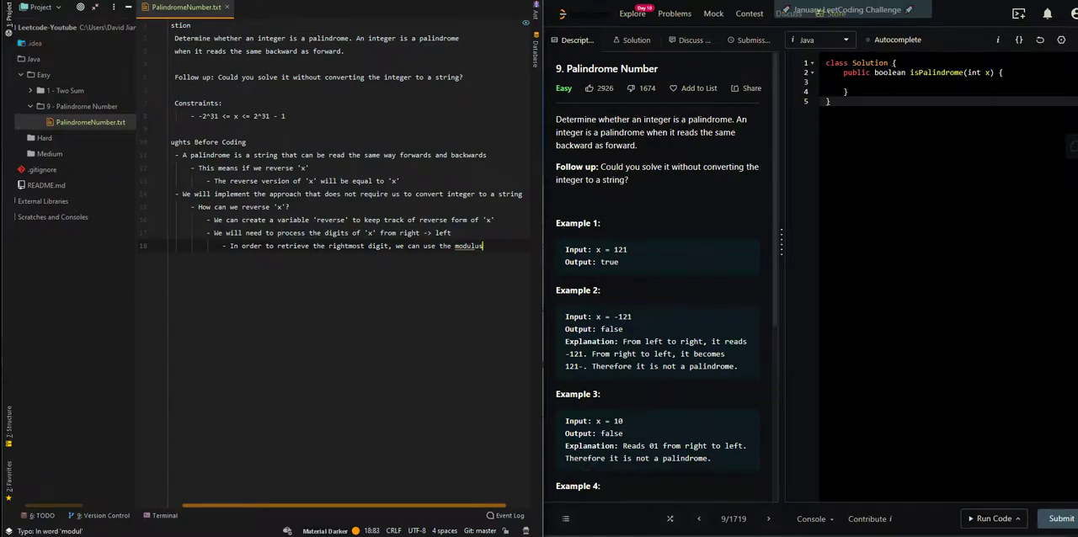
pyautogui.write(' opera')
pyautogui.write('tor')
# Step: Note building 'reverse' by multiplying it by 10 and adding the digit
pyautogui.press('Return')
pyautogui.write('- digit')
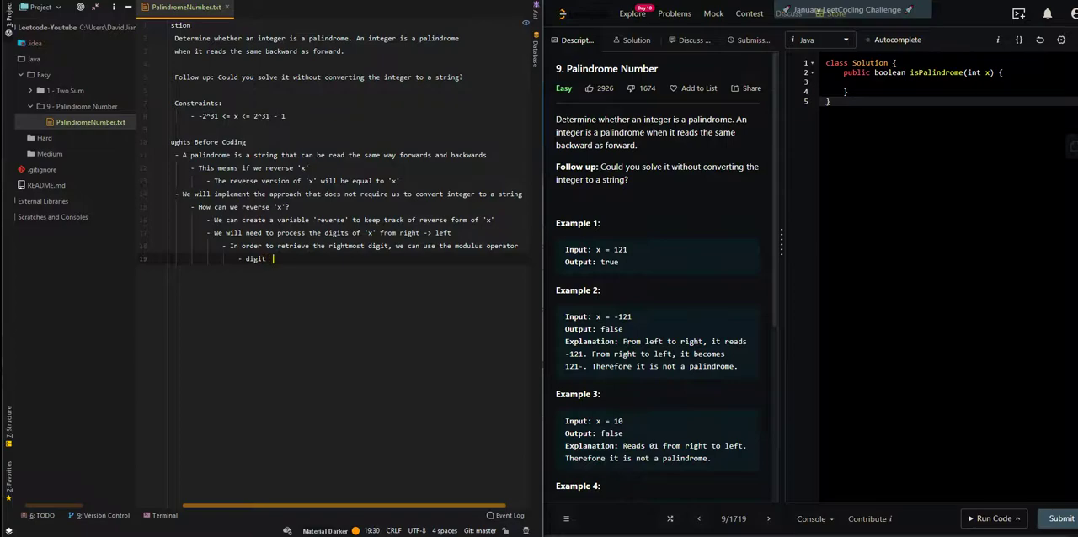
pyautogui.press('BackSpace')
pyautogui.press('BackSpace')
pyautogui.press('BackSpace')
pyautogui.write('right')
pyautogui.write('most digit ')
pyautogui.write('= x % 10')
pyautogui.press('Return')
pyautogui.write('- ')
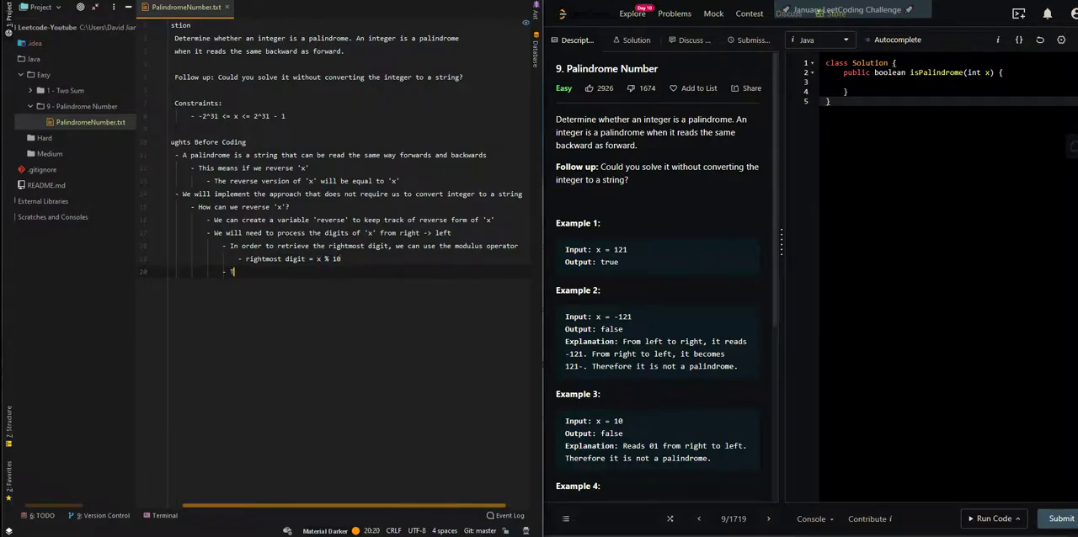
pyautogui.write('Then')
pyautogui.press('BackSpace')
pyautogui.press('BackSpace')
pyautogui.press('BackSpace')
pyautogui.write("Multiple 'reve")
pyautogui.write("rse' by 10, t")
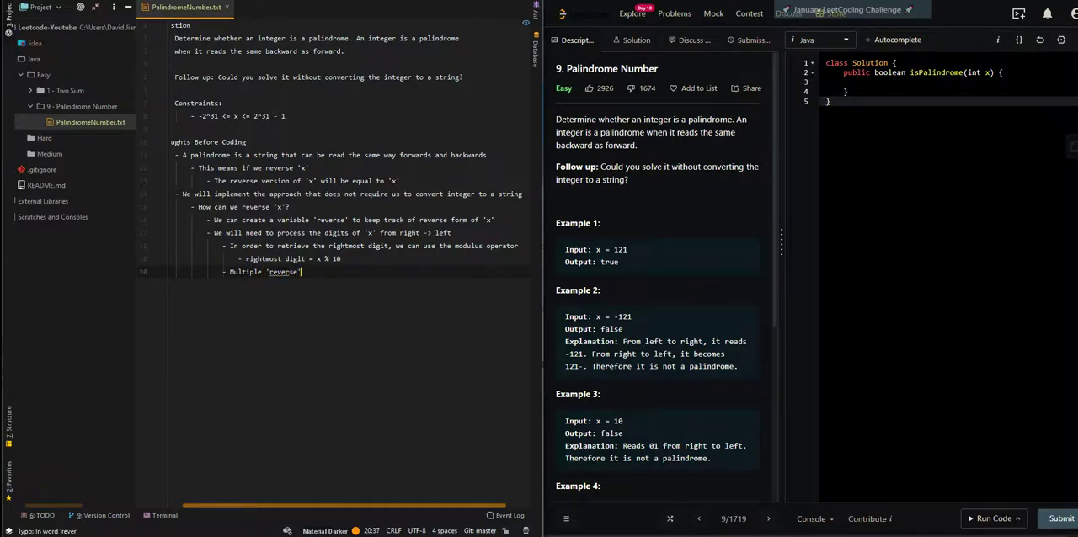
pyautogui.write('hen increment by ')
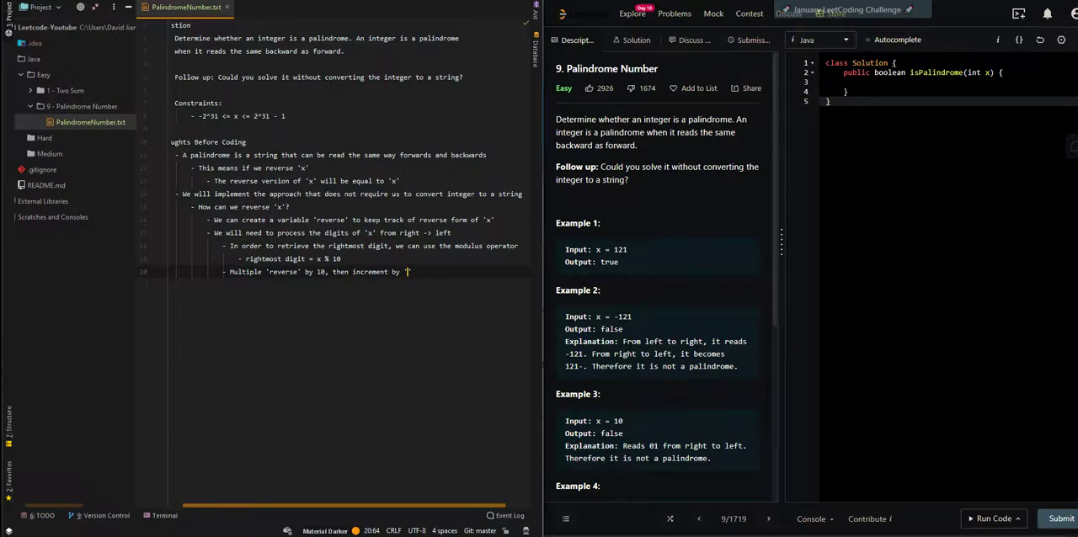
pyautogui.write('digit')
pyautogui.write('rightmo')
pyautogui.write('st')
pyautogui.press('End')
pyautogui.press('Return')
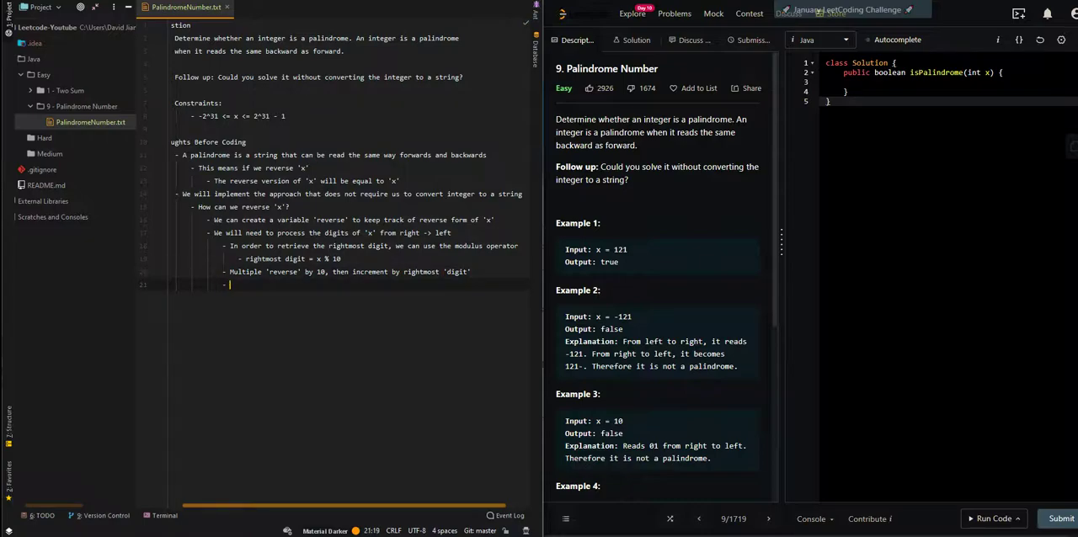
pyautogui.write('Rem')
pyautogui.write("ove the rightmost 'x' ")
pyautogui.write('using th')
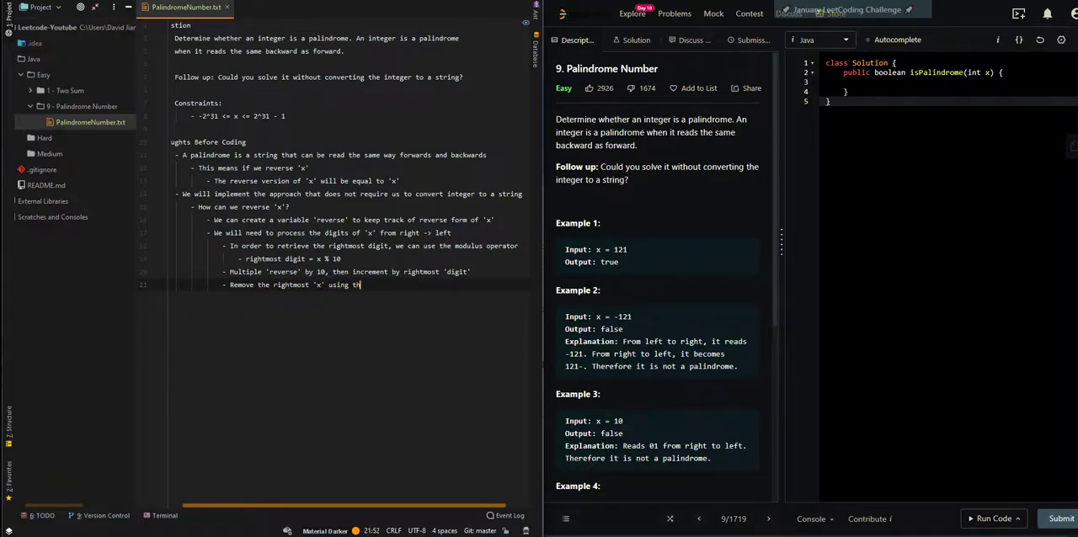
pyautogui.write('e divisionoperation')
# Step: Add the division step x = x / 10 with an indented sub-point, replacing the word 'operation'
pyautogui.press('Return')
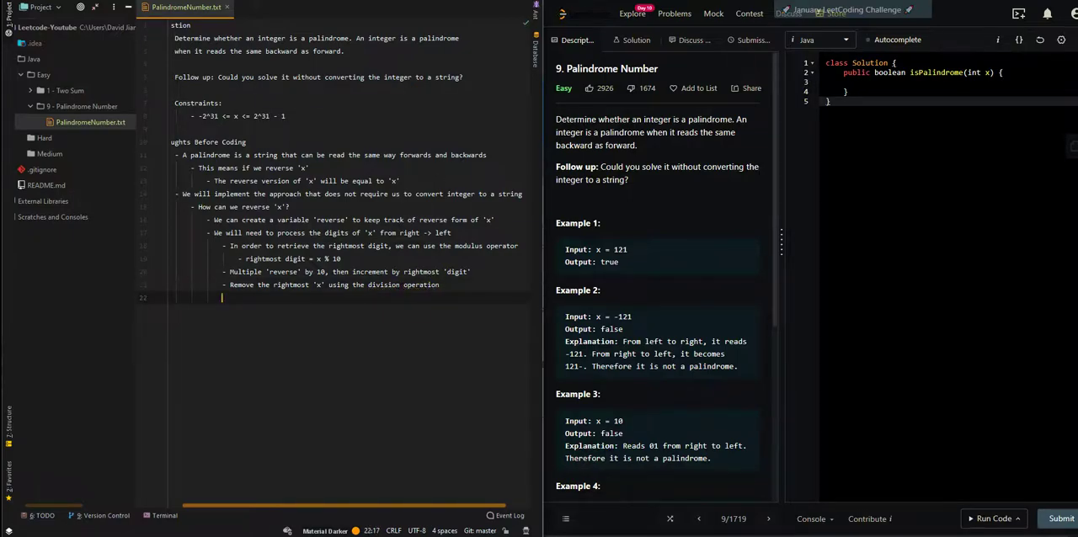
pyautogui.press('Tab')
pyautogui.write('-')
pyautogui.doubleClick(419, 283)
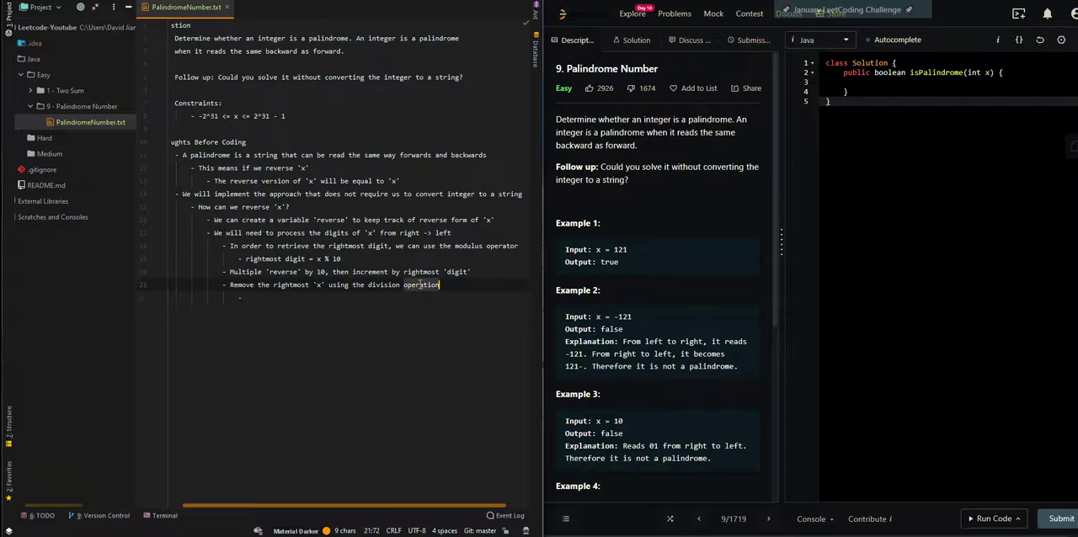
pyautogui.write('op')
pyautogui.write('ator')
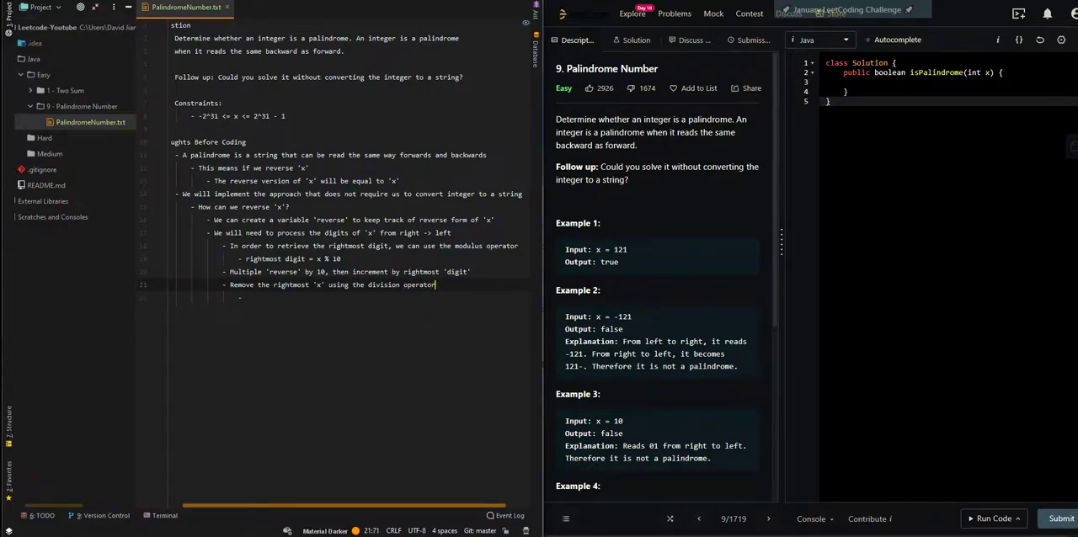
pyautogui.click(245, 297)
pyautogui.write('/ 10')
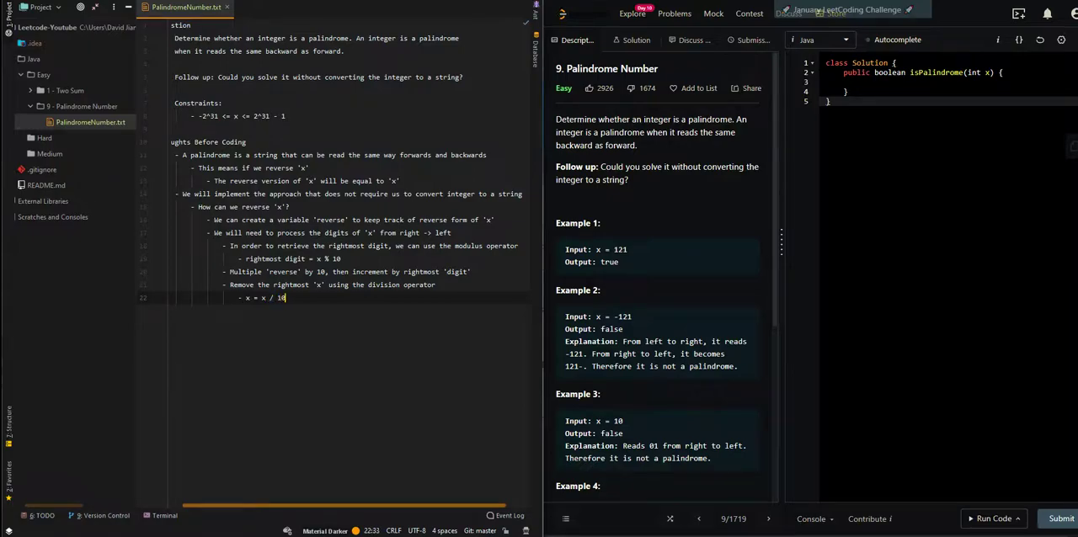
pyautogui.press('Return')
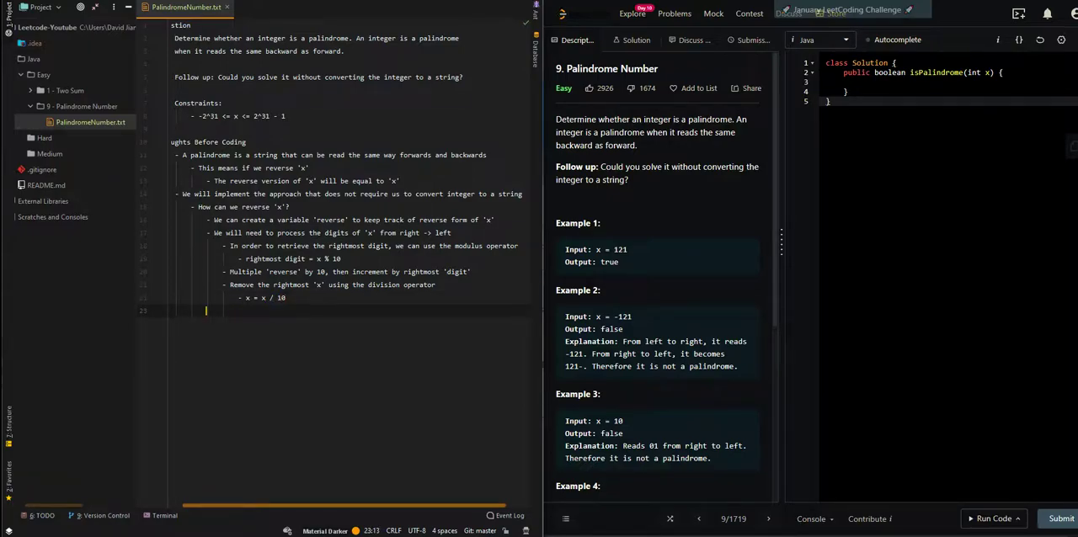
pyautogui.hotkey('shift', 'Tab')
pyautogui.write('- After ')
pyautogui.write(' wee process ')
pyautogui.write('all of the digi')
pyautogui.write("ts of 'x'")
# Step: Add the 'After, we process all of the digits' and 'We will compare' bullets
pyautogui.press('Return')
pyautogui.write('- We will ')
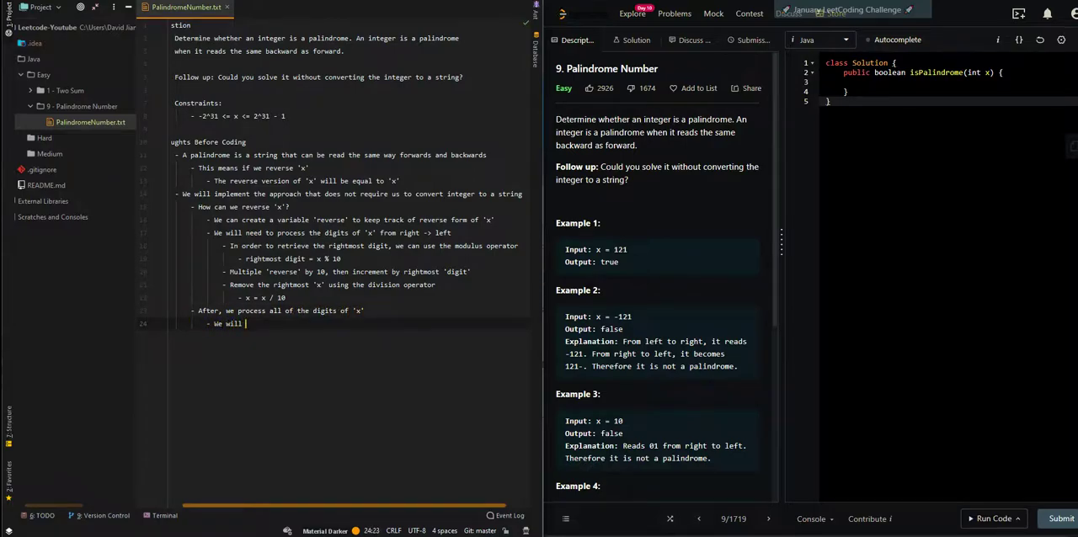
pyautogui.write("compare 'x'")
pyautogui.write(' with reverse form')
pyautogui.press('Return')
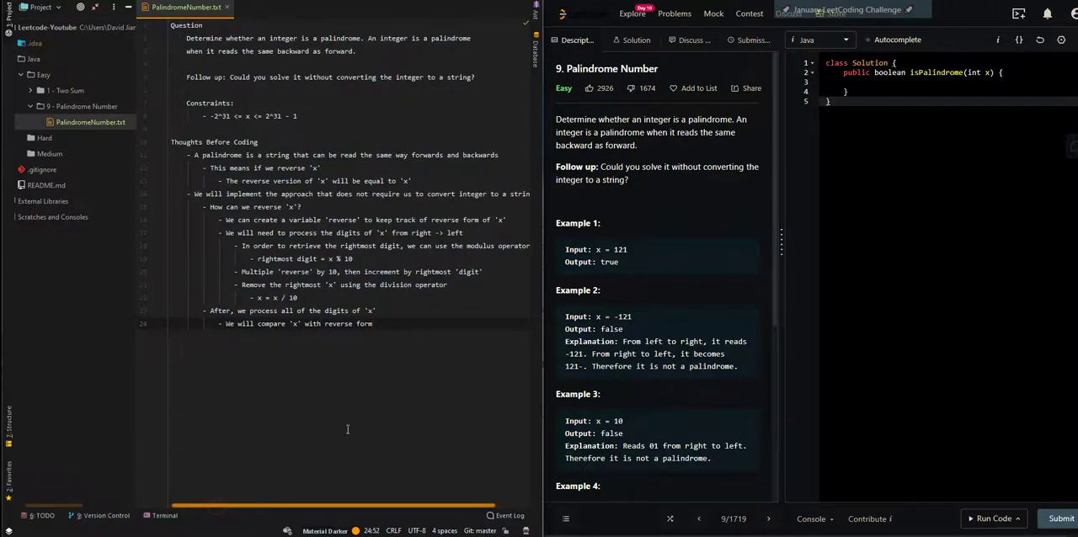
# Step: Start the Answer section with input validation that returns false for negative 'x'
pyautogui.press('Return')
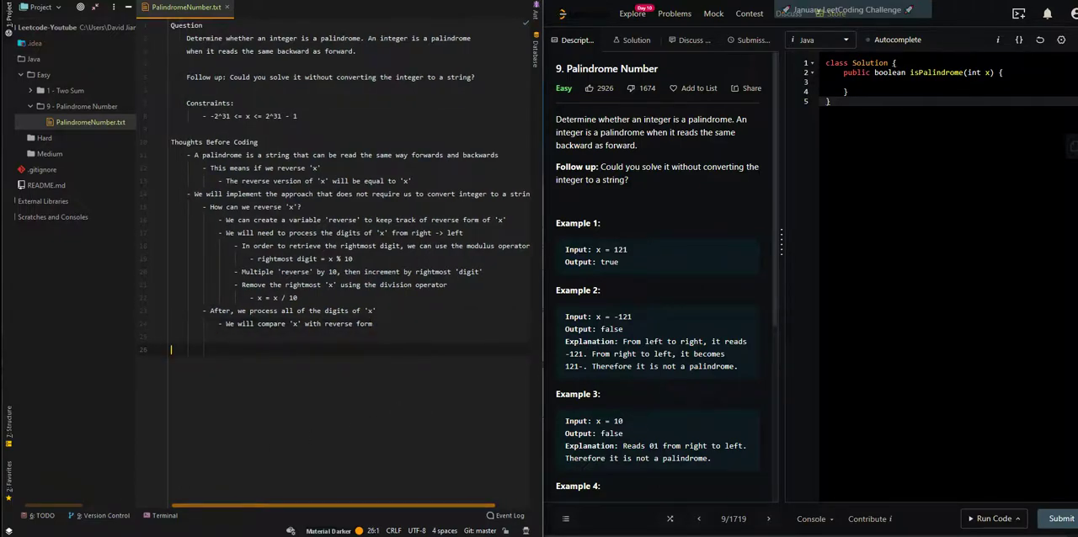
pyautogui.write('Answer')
pyautogui.press('Return')
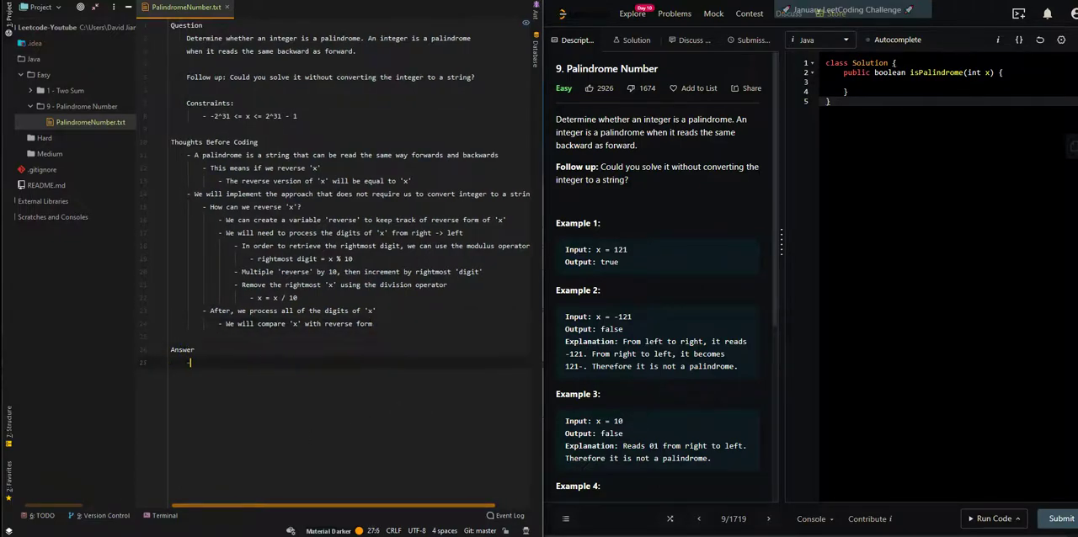
pyautogui.write('- Lets validate the in')
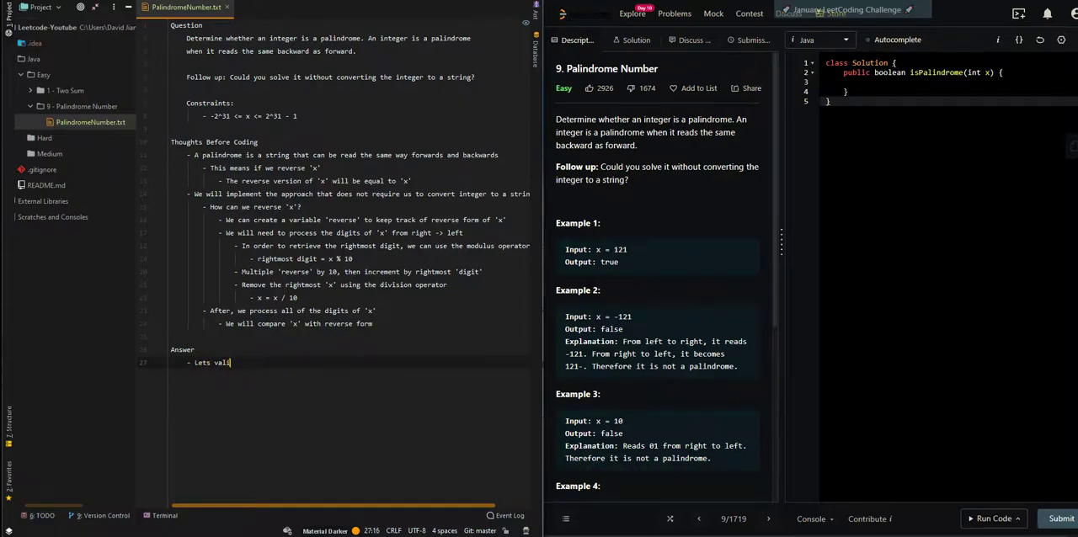
pyautogui.write('put parameter')
pyautogui.press('Return')
pyautogui.write("- if 'x' is negative,")
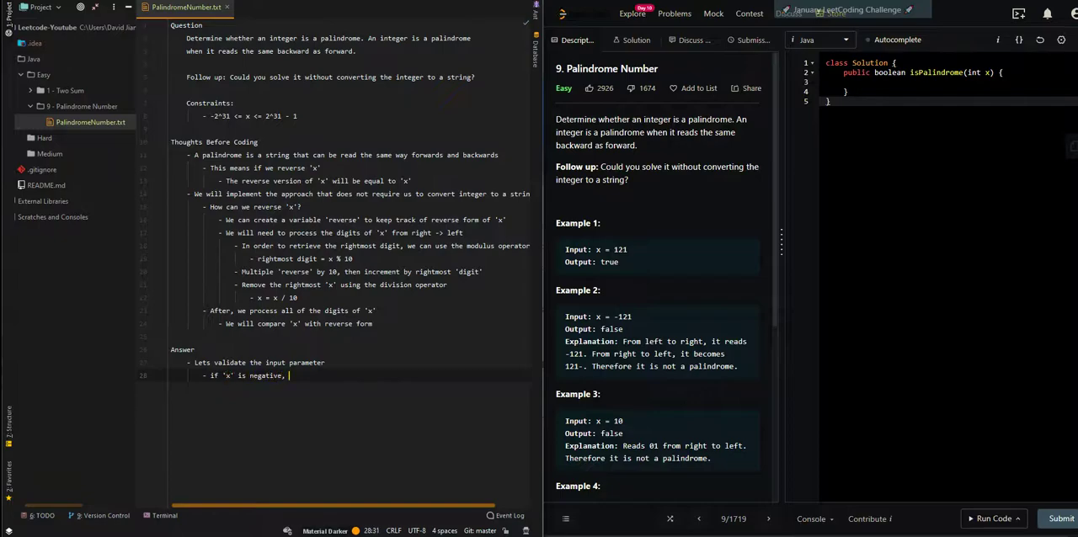
pyautogui.press('Return')
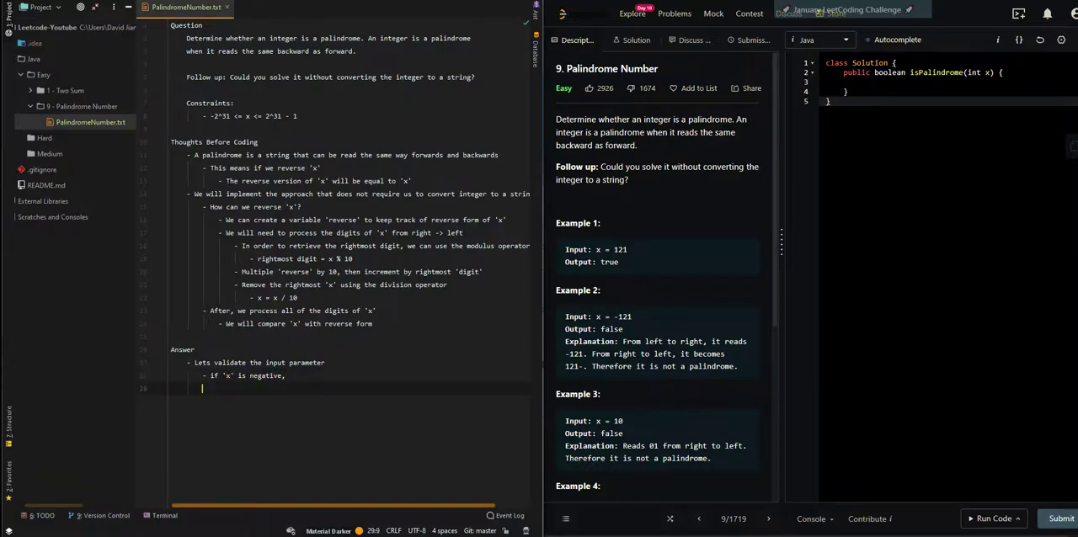
pyautogui.write('- - Return false')
# Step: Add the step creating variables copy and reverse as nested bullets
pyautogui.press('Return')
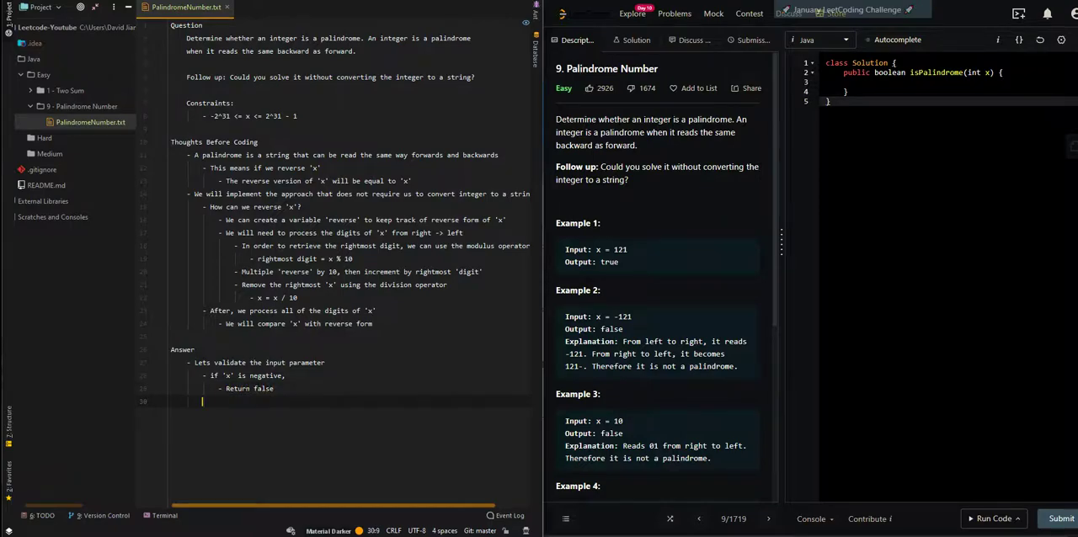
pyautogui.write('- Create two va')
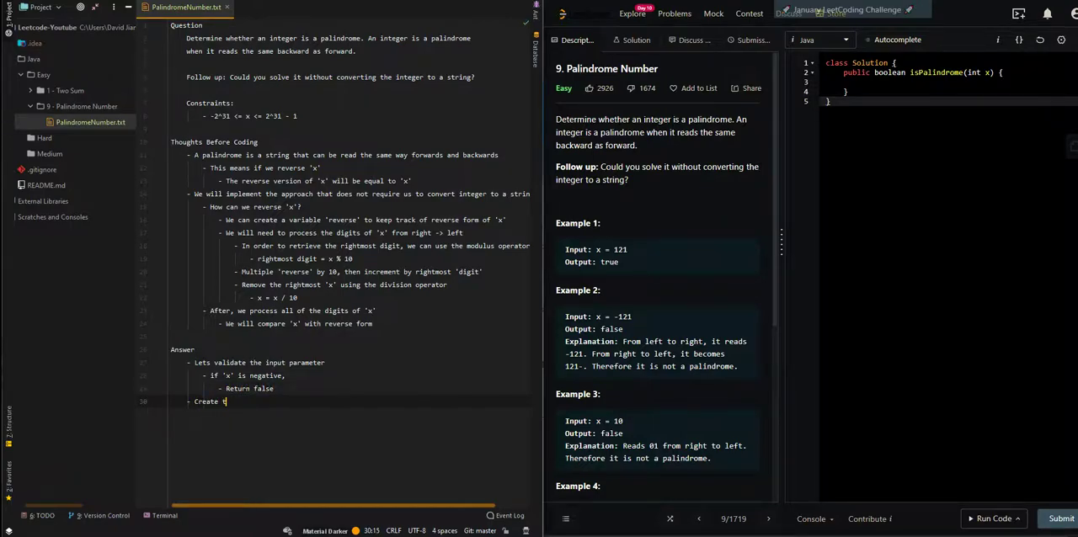
pyautogui.write('riables')
pyautogui.press('Return')
pyautogui.write('- copy,')
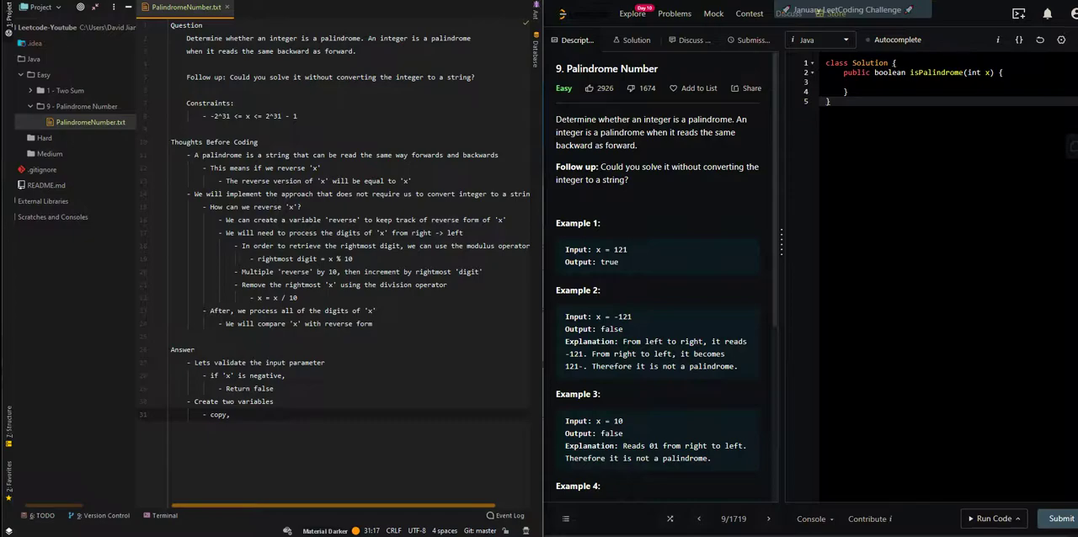
pyautogui.write('equals t')
pyautogui.write("o 'x'")
pyautogui.press('Return')
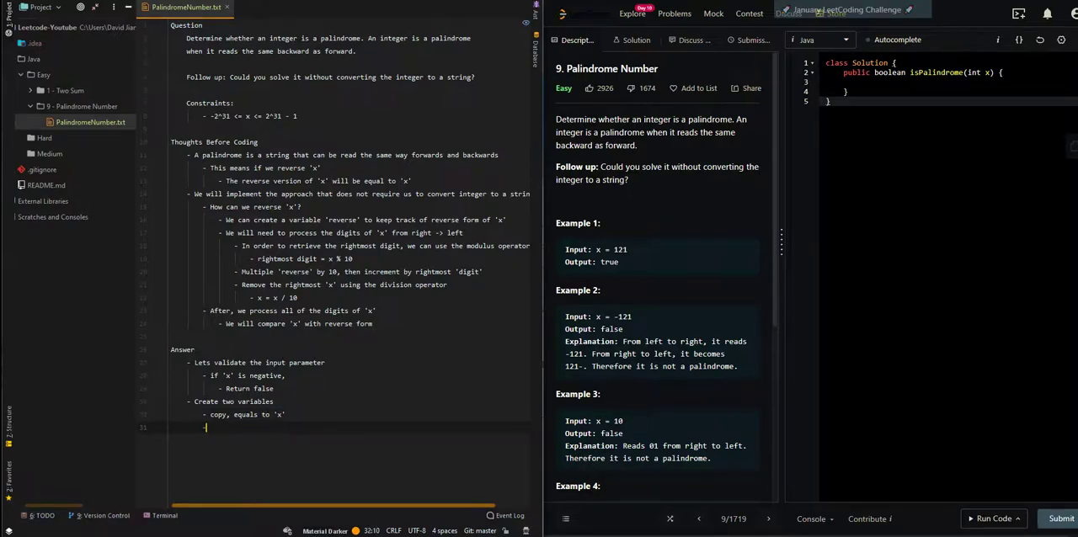
pyautogui.write('- reverse, ')
pyautogui.write('reverse ')
pyautogui.write("form of 'x'")
pyautogui.press('Return')
pyautogui.write('-')
pyautogui.hotkey('shift', 'Tab')
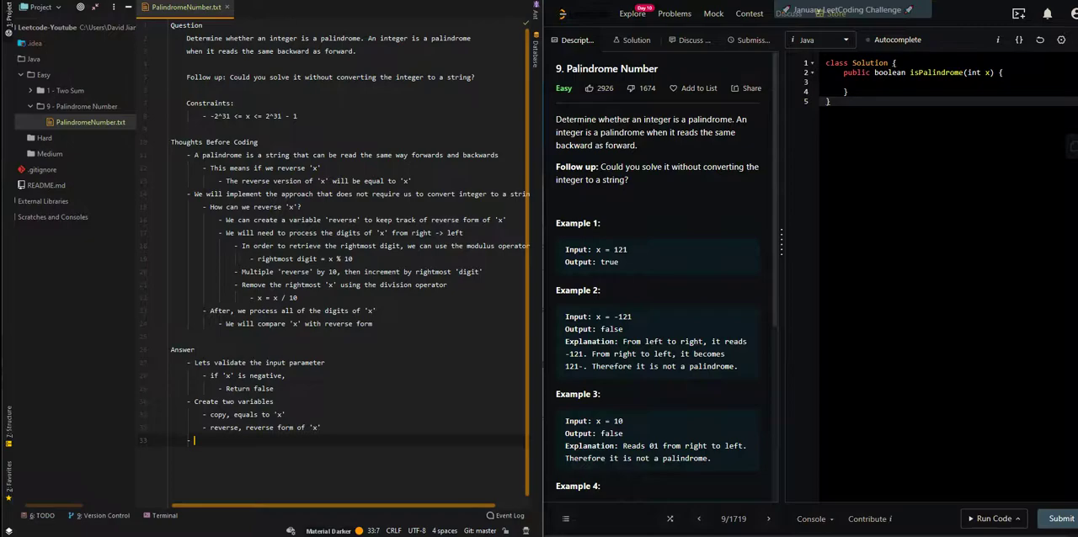
pyautogui.scroll(-3, 264, 446)
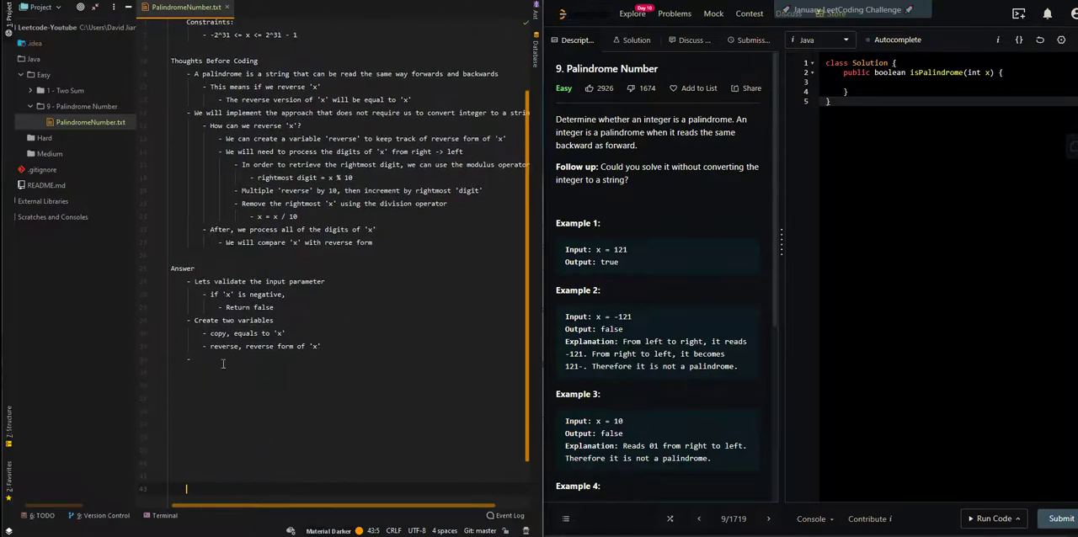
pyautogui.write("While 'c")
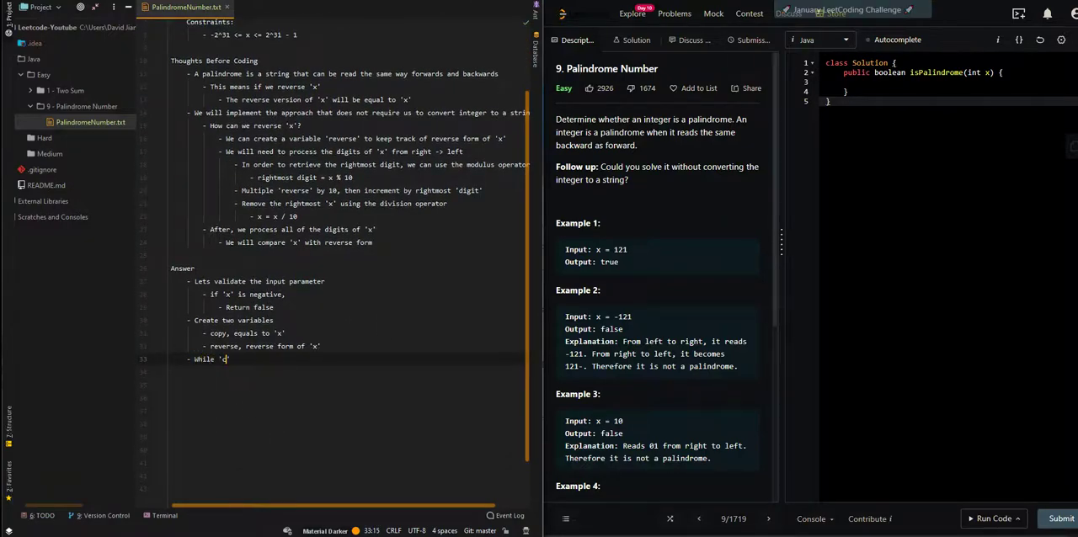
pyautogui.write("opy' is ")
pyautogui.write('greater tan 0')
# Step: Detail the loop while 'copy' > 0: digit = copy % 10, update 'reverse', copy = copy / 10
pyautogui.press('Return')
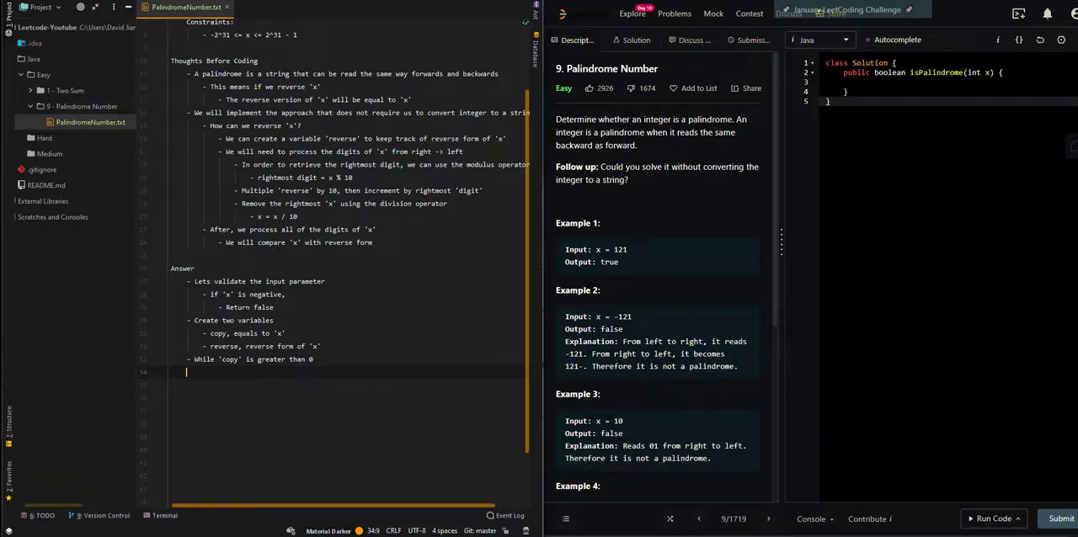
pyautogui.press('Tab')
pyautogui.write('- Retrieve the ')
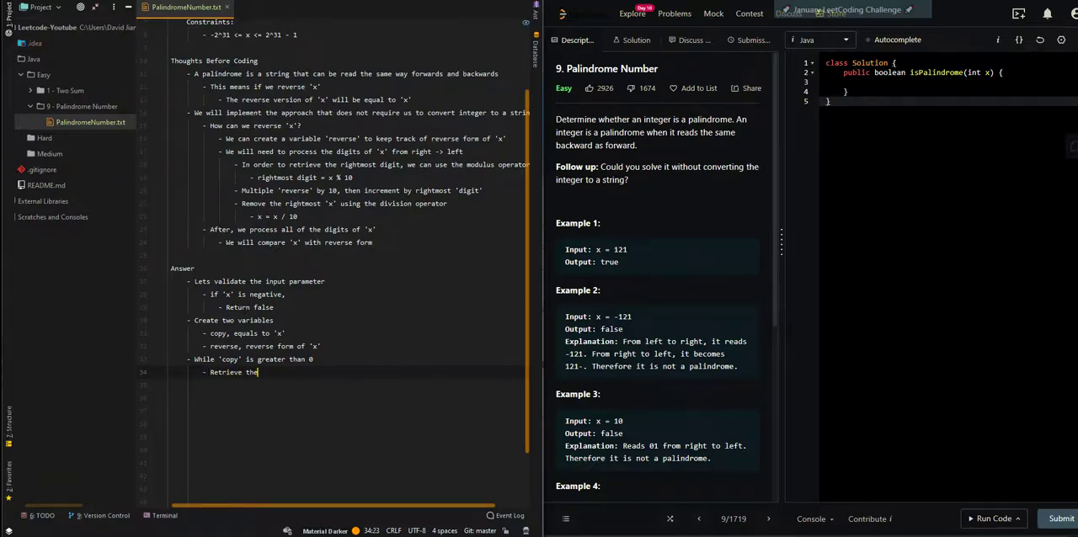
pyautogui.write('rightmost digit')
pyautogui.press('Return')
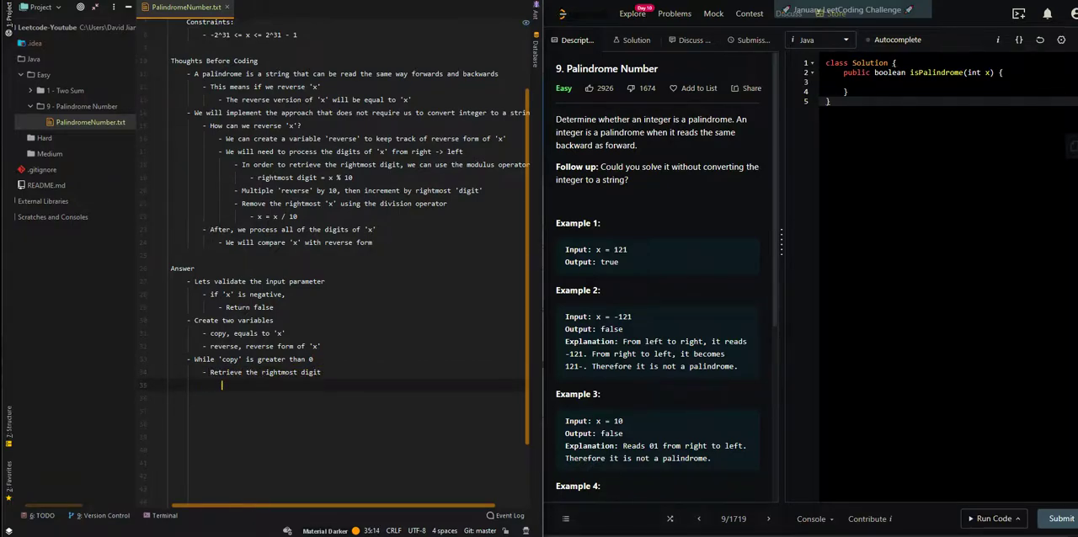
pyautogui.press('Tab')
pyautogui.write('- digit = ')
pyautogui.write('copy')
pyautogui.write(' % 10')
pyautogui.press('Return')
pyautogui.write('- ')
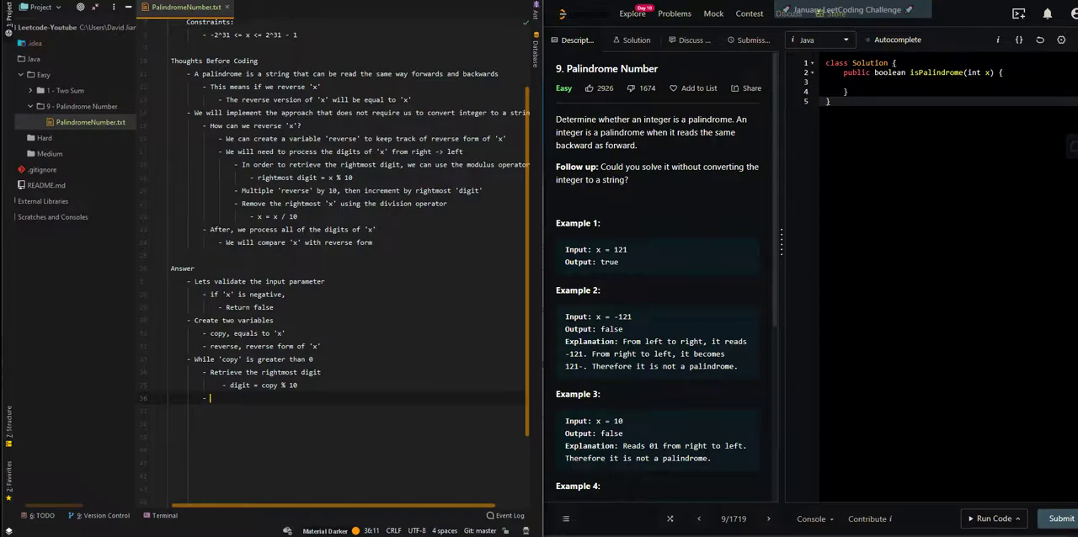
pyautogui.write("Multiply 're")
pyautogui.write("verse' by 10 and t")
pyautogui.write('hen in')
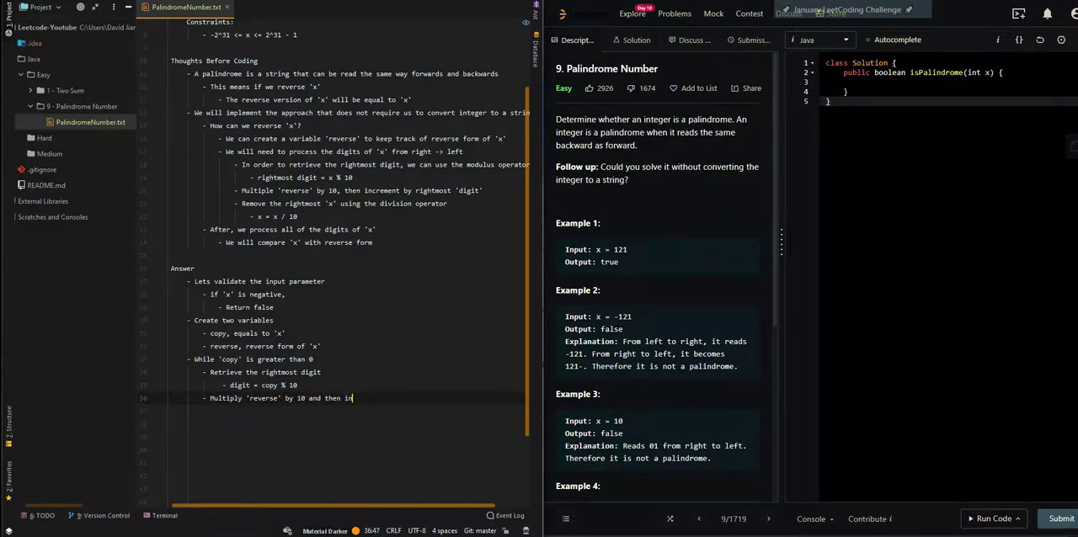
pyautogui.write("crement 'digit'")
pyautogui.press('Return')
pyautogui.write('- Re')
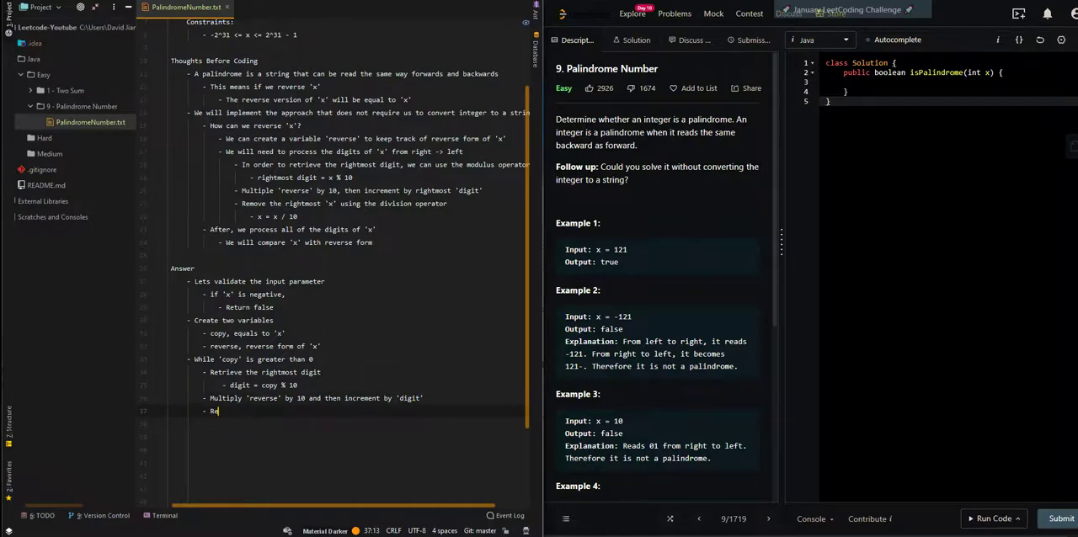
pyautogui.write('move rightmost digit')
pyautogui.press('Return')
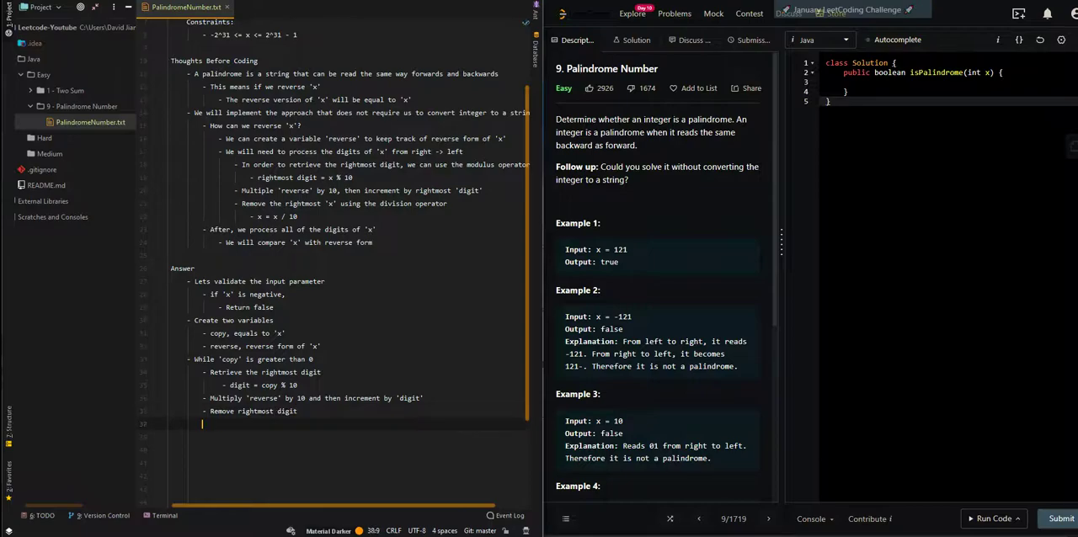
pyautogui.press('Tab')
pyautogui.write('- copy = copy ')
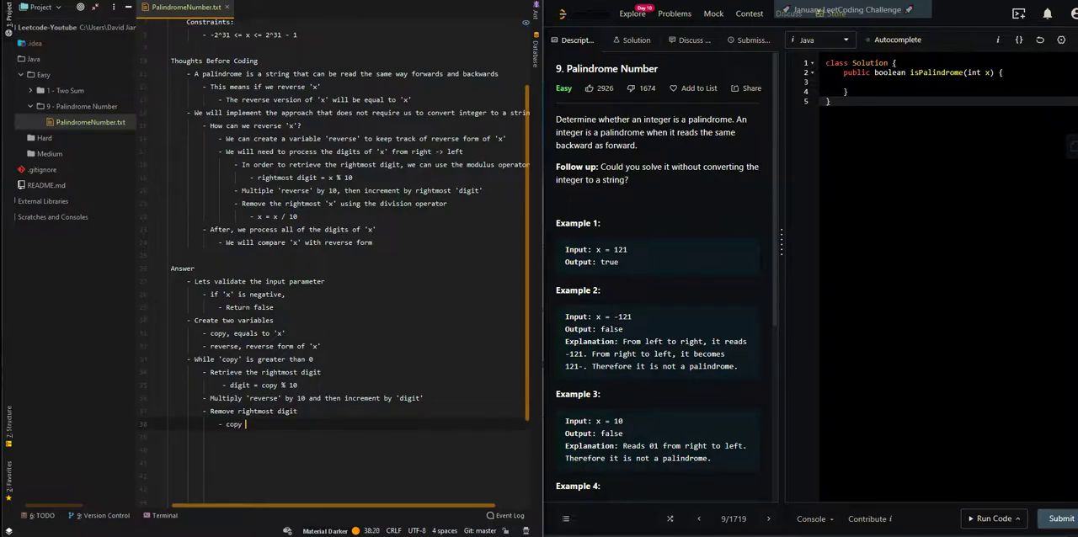
pyautogui.write('/ 10')
pyautogui.press('Return')
pyautogui.hotkey('shift', 'Tab')
pyautogui.hotkey('shift', 'Tab')
pyautogui.write('- ')
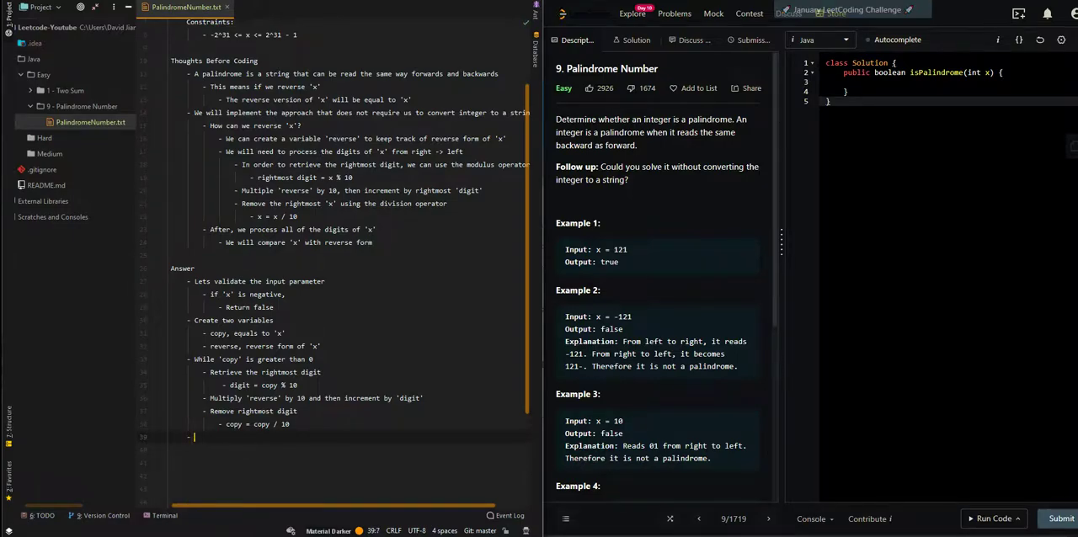
pyautogui.write('Return t')
pyautogui.write("rue if 'reverse'")
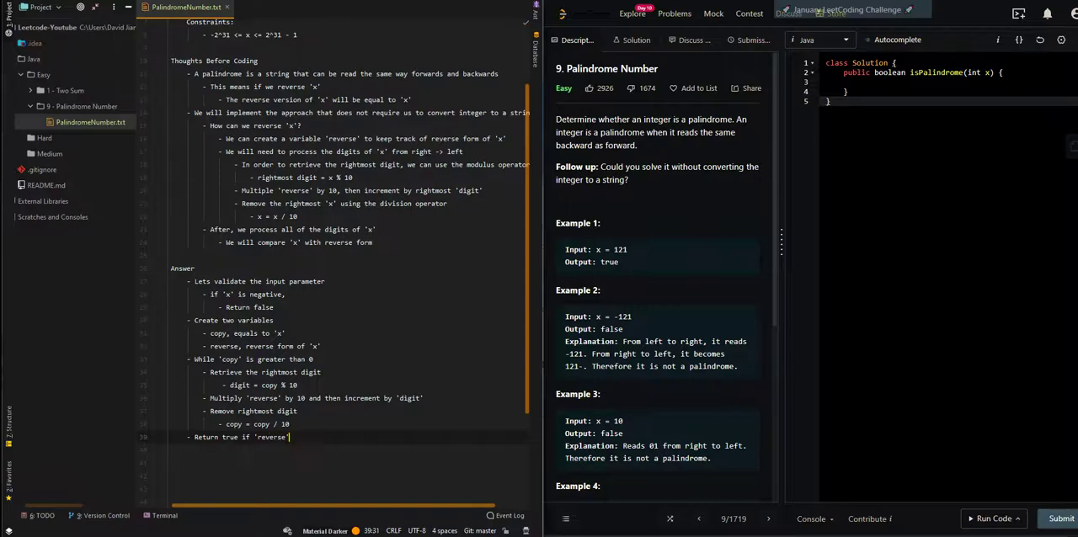
pyautogui.write(" is equalt o 'x'")
# Step: Add 'Return true if reverse is equal to x' with a nested 'Else, return false' bullet
pyautogui.press('BackSpace')
pyautogui.press('BackSpace')
pyautogui.press('BackSpace')
pyautogui.press('BackSpace')
pyautogui.press('BackSpace')
pyautogui.write("to 'x'")
pyautogui.press('Return')
pyautogui.write('- Else, re')
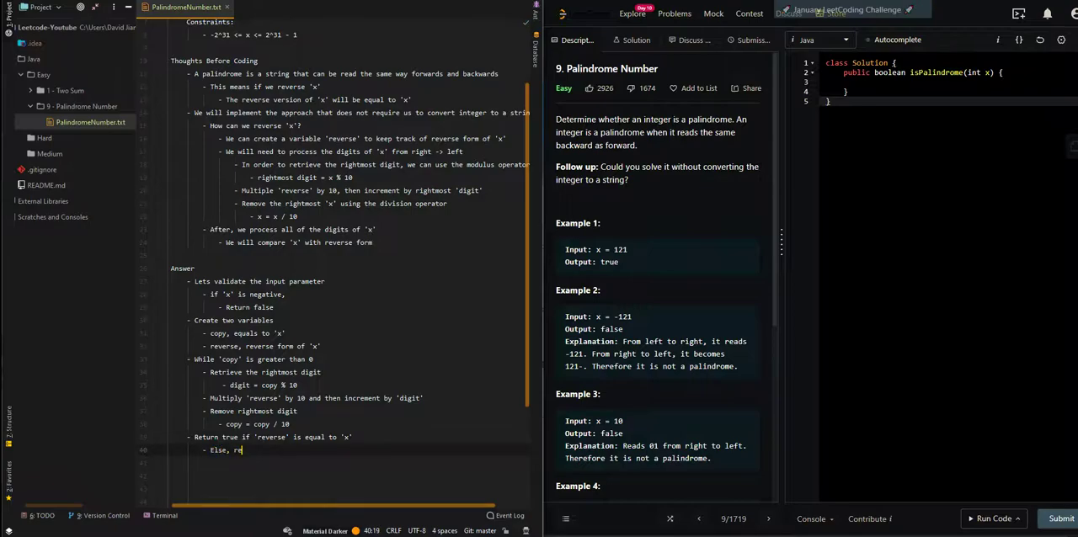
pyautogui.write('turn false')
pyautogui.press('Return')
pyautogui.press('Return')
pyautogui.press('Return')
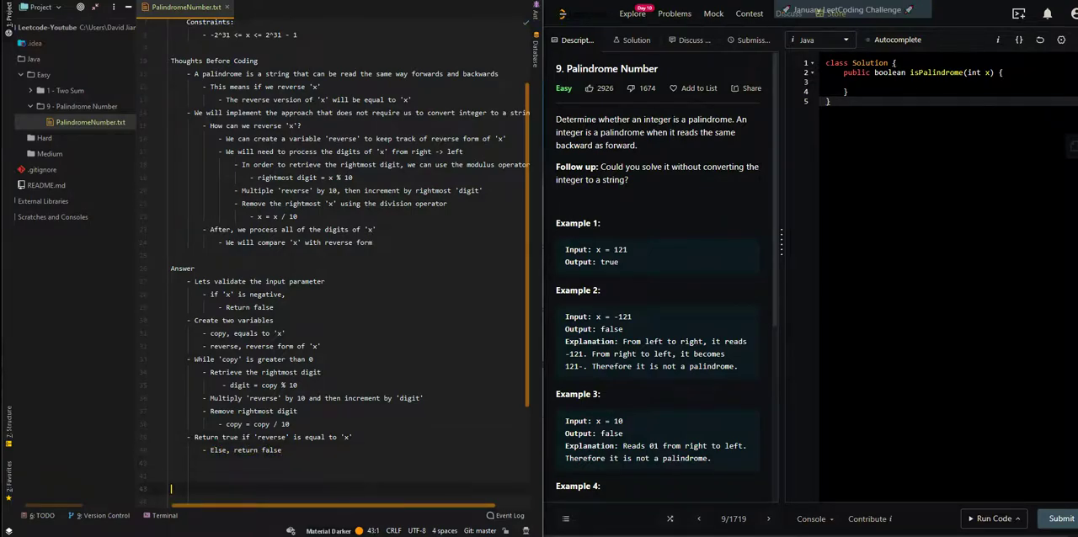
pyautogui.press('BackSpace')
pyautogui.press('BackSpace')
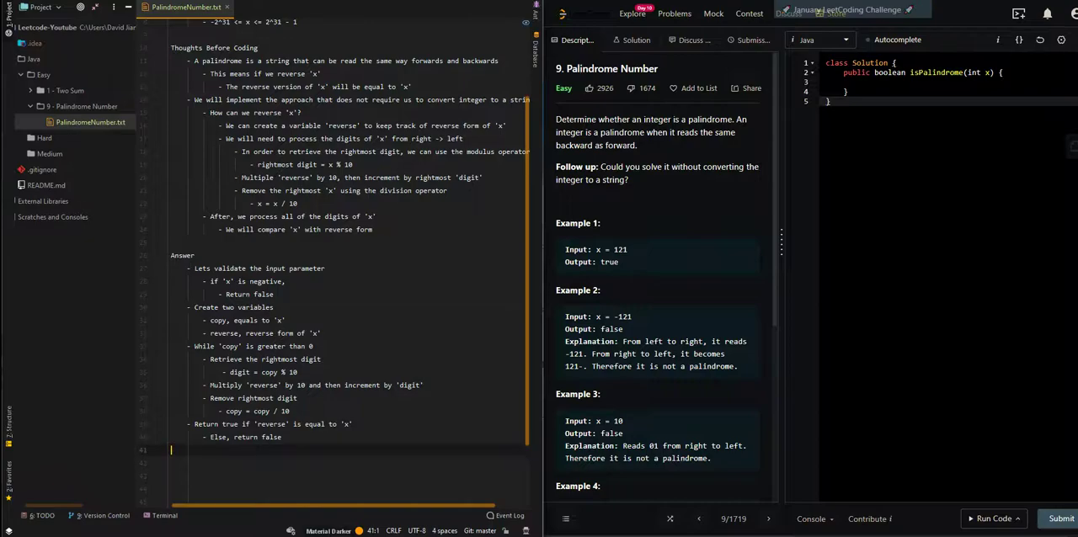
# Step: Explain O(logx) time as processing each digit of 'x', then add Space Complexity = O(1)
pyautogui.press('Return')
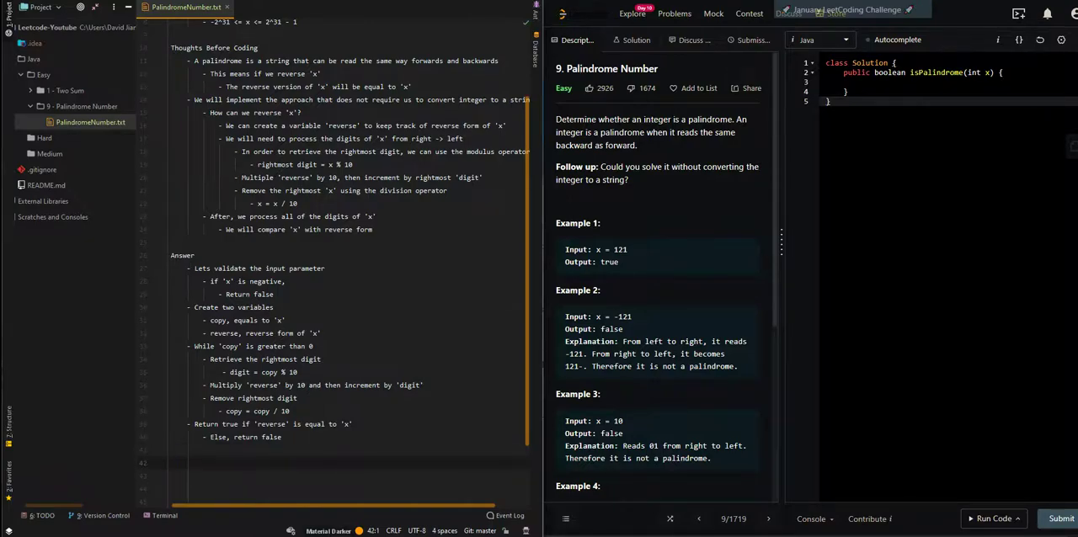
pyautogui.write('What is the')
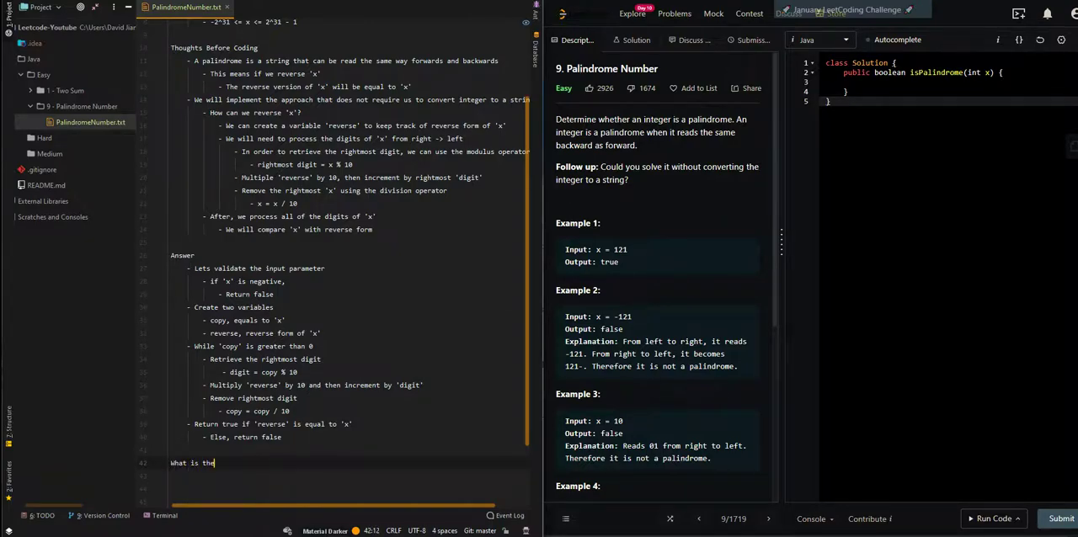
pyautogui.write(' Time and S')
pyautogui.write('pace Complexity?')
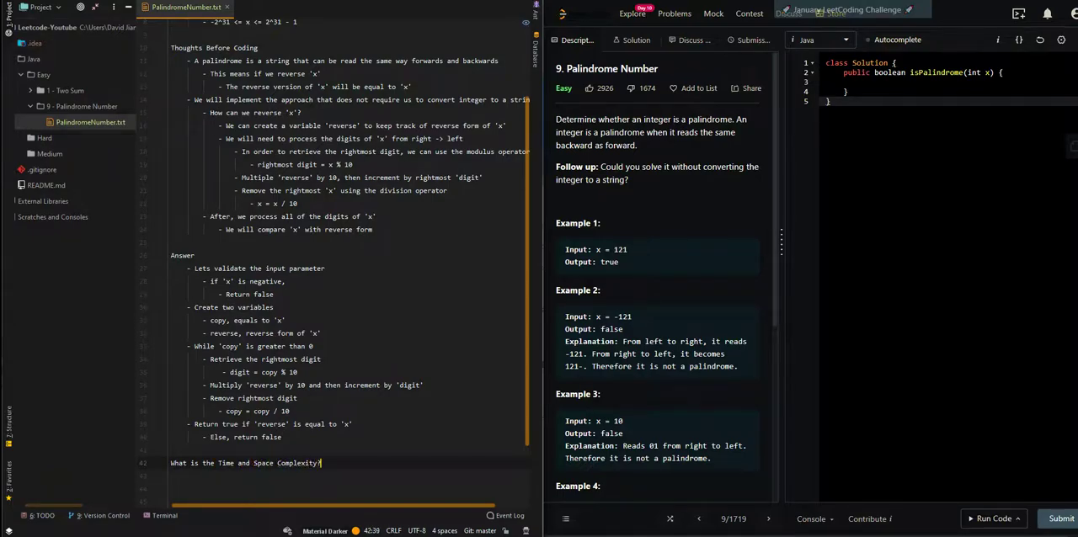
pyautogui.press('Return')
pyautogui.press('Return')
pyautogui.press('Return')
pyautogui.write('\\\\')
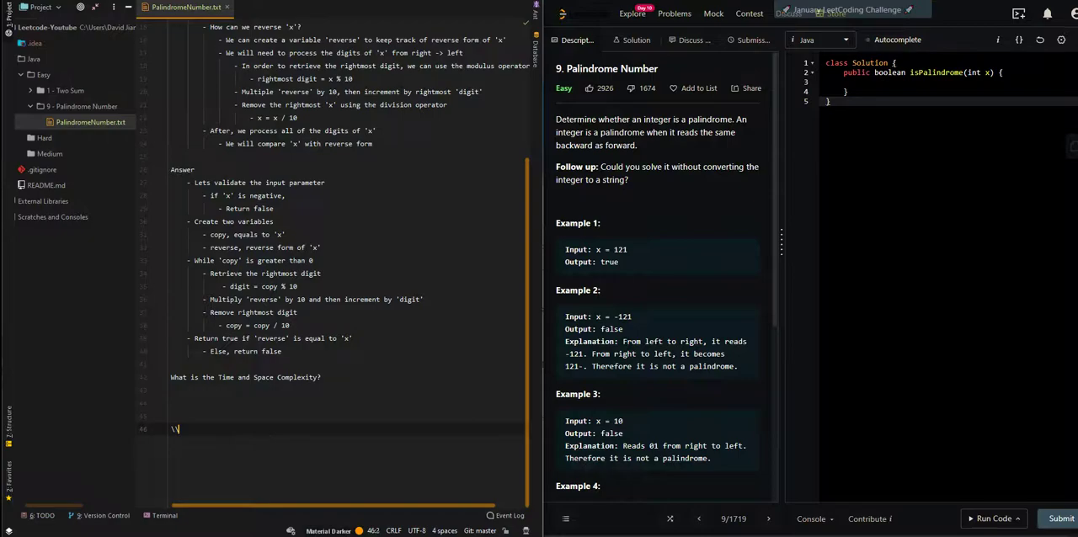
pyautogui.press('BackSpace')
pyautogui.press('BackSpace')
pyautogui.press('BackSpace')
pyautogui.click(227, 393)
pyautogui.write('-')
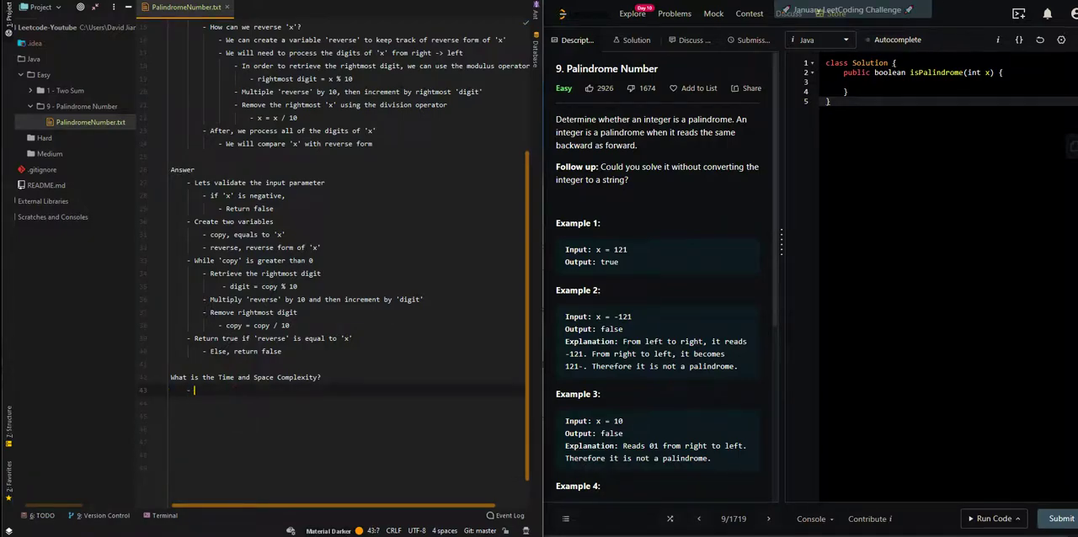
pyautogui.write('Time Complexity = O')
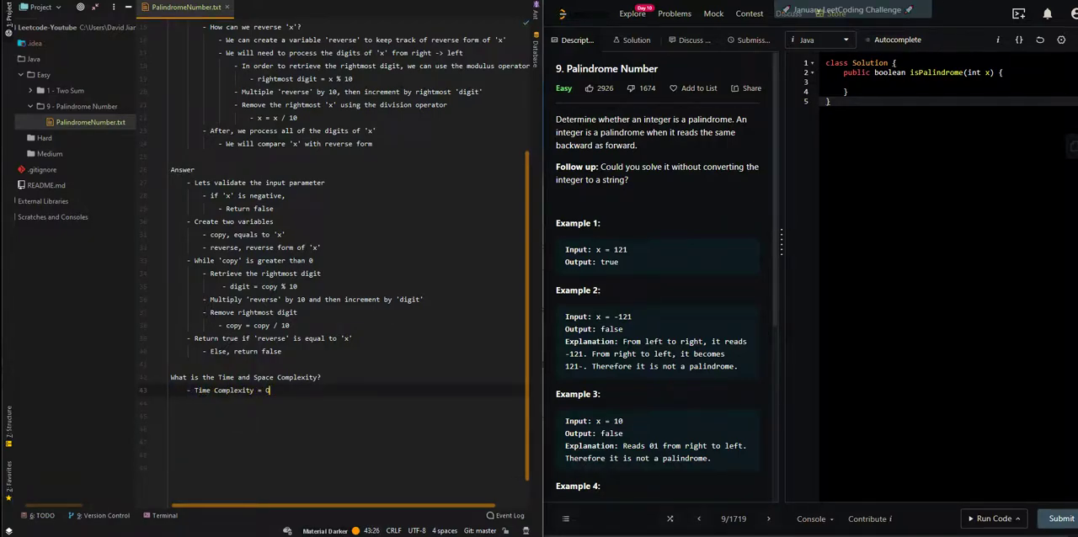
pyautogui.write('(logx), where ')
pyautogui.write('x is the')
pyautogui.write(' input value')
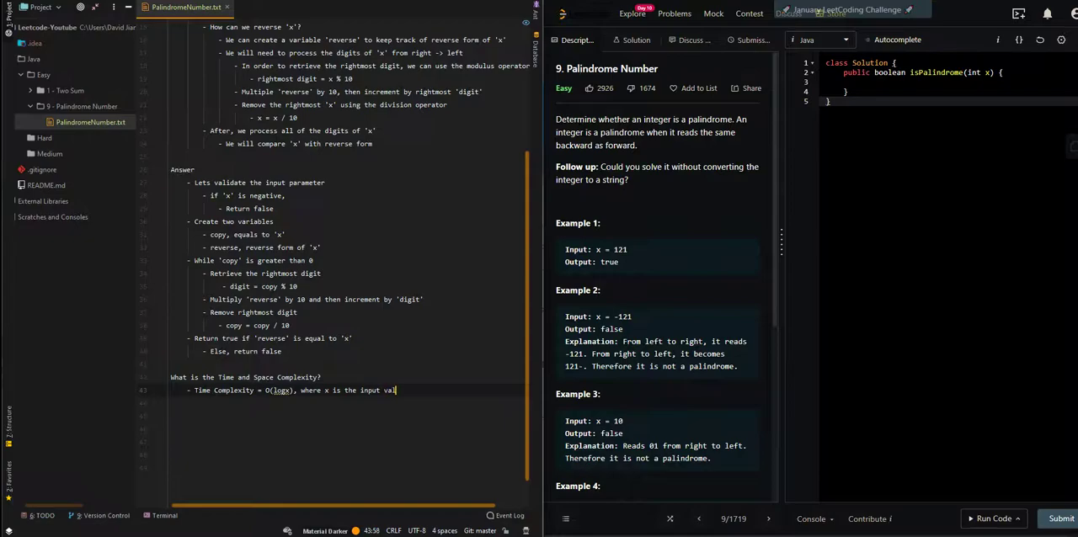
pyautogui.click(281, 390)
pyautogui.press('End')
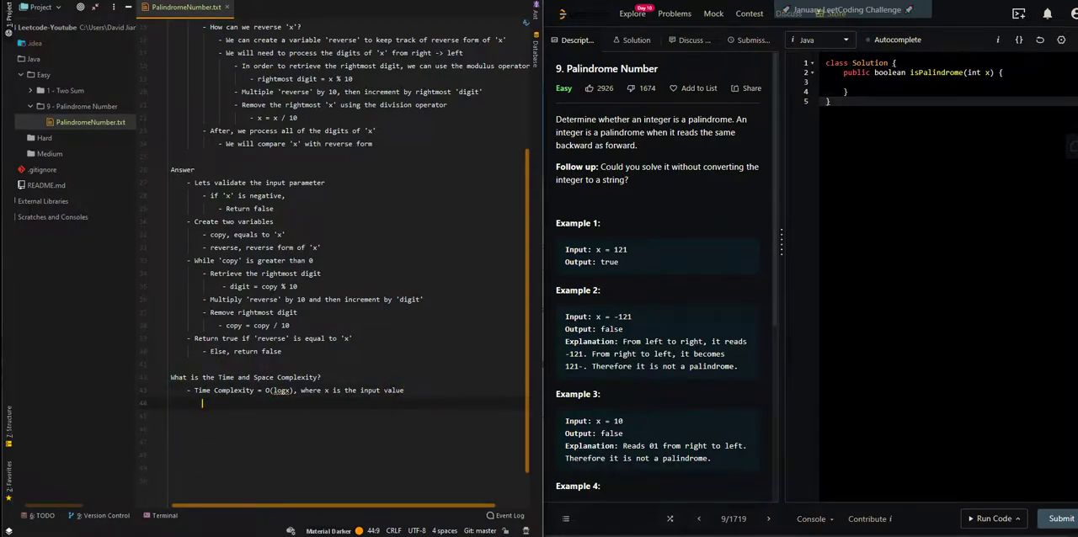
pyautogui.press('Return')
pyautogui.write('-')
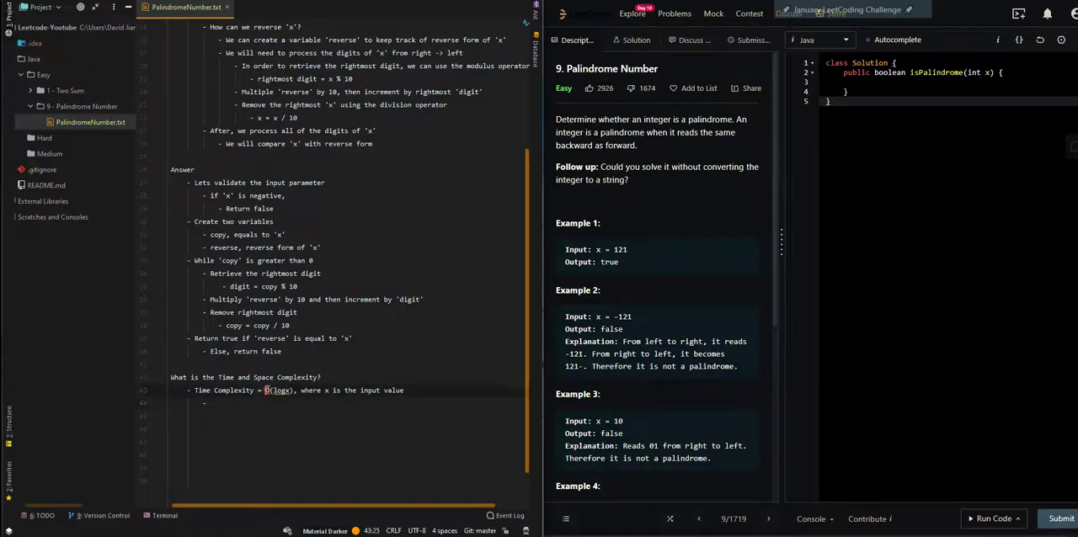
pyautogui.doubleClick(281, 390)
pyautogui.click(271, 405)
pyautogui.write('O(logx), ')
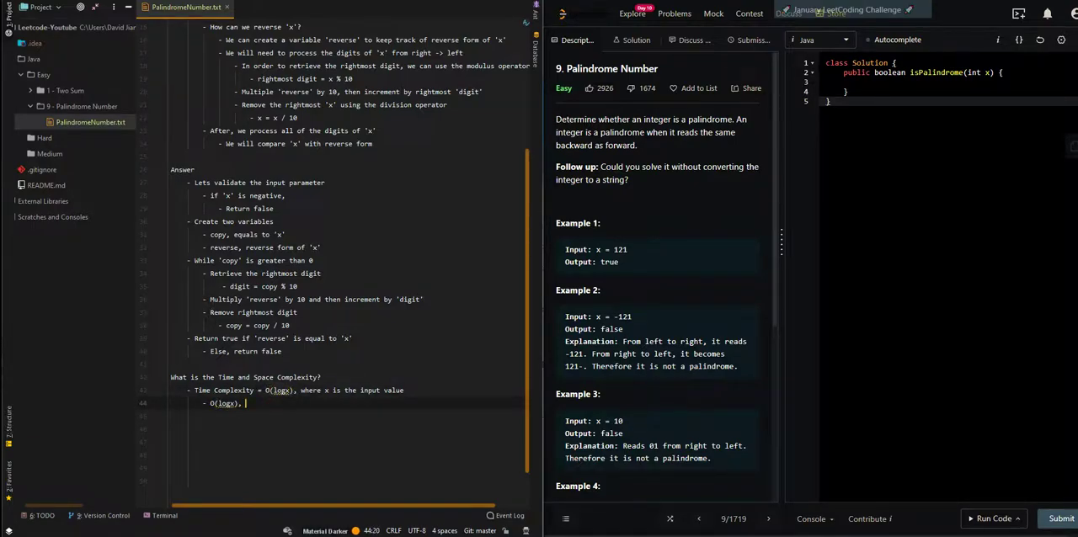
pyautogui.write('ocess each of the dig')
pyautogui.write("its of 'x'")
pyautogui.press('Return')
pyautogui.hotkey('shift', 'Tab')
pyautogui.write('- Space C')
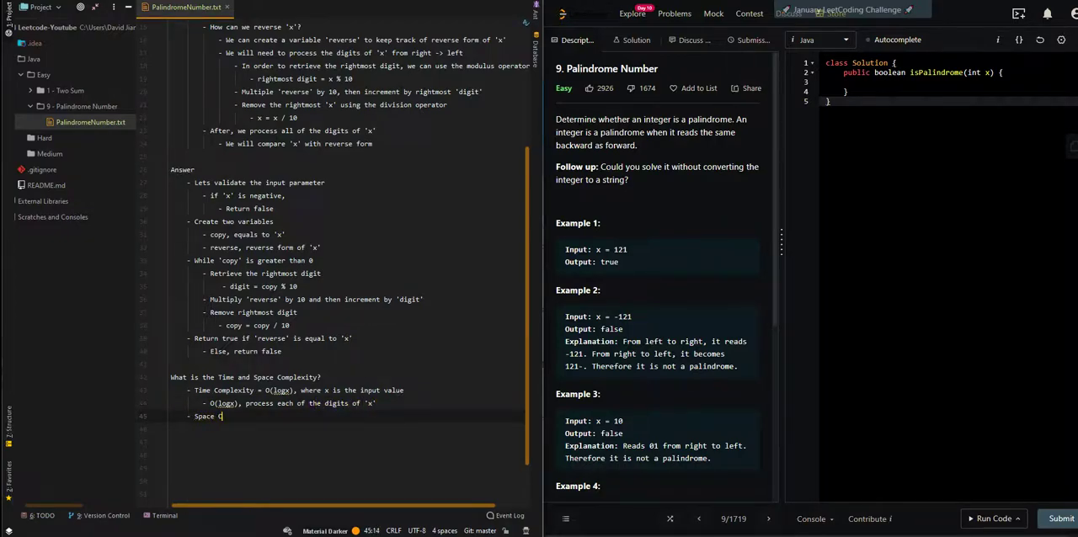
pyautogui.write('omplexity = O(1')
pyautogui.write(')')
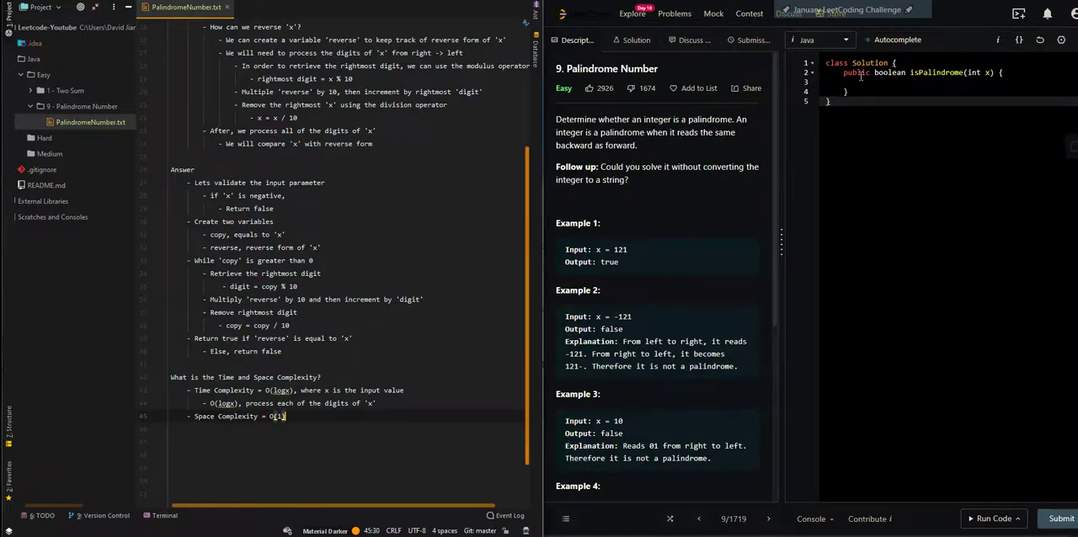
# Step: Code isPalindrome with a negative check, a digit-reversing while loop on copy, and a return
pyautogui.click(878, 82)
pyautogui.write('if')
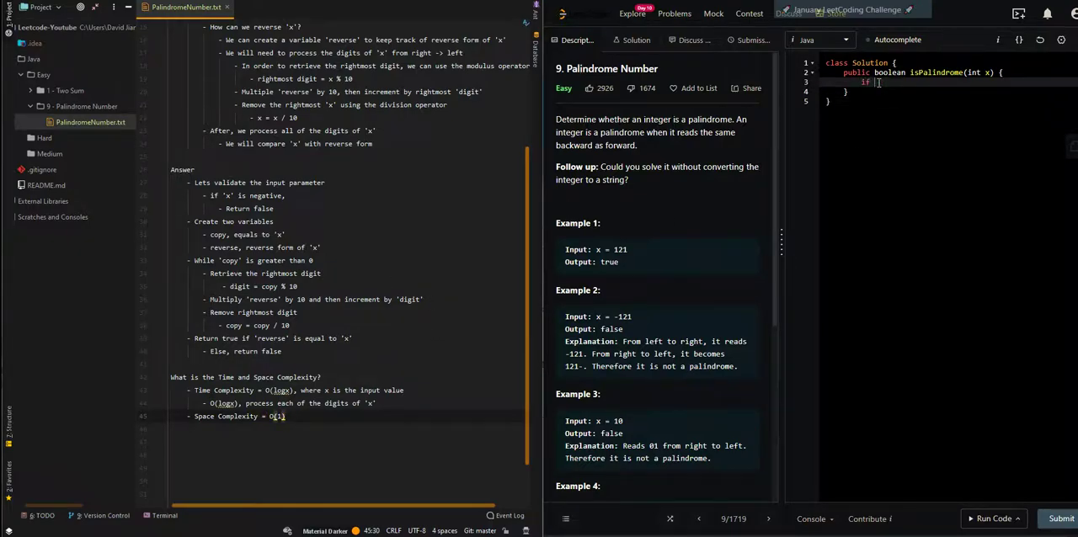
pyautogui.write('(x < 0)')
pyautogui.write(' return ')
pyautogui.write('false;')
pyautogui.press('Return')
pyautogui.press('Return')
pyautogui.write('int r')
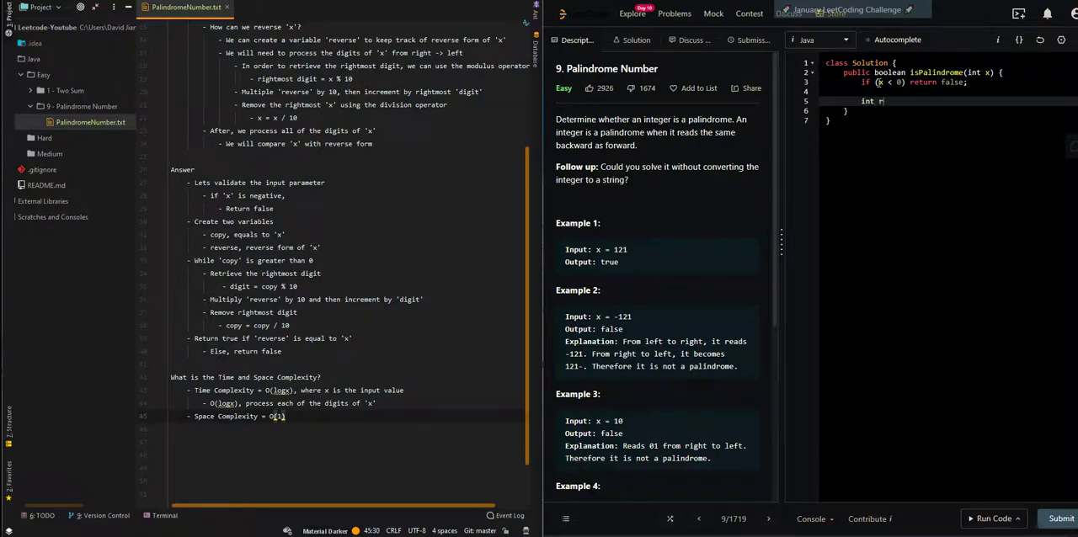
pyautogui.write('everse ')
pyautogui.write('= 0, co')
pyautogui.press('Return')
pyautogui.press('Return')
pyautogui.write('while (copy ')
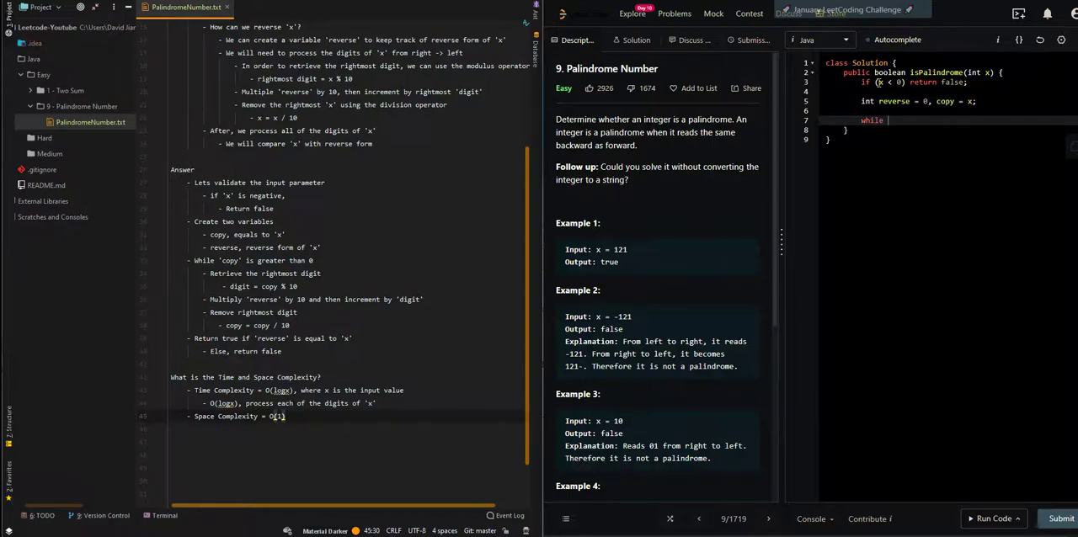
pyautogui.write('> ')
pyautogui.write('0) {')
pyautogui.press('Return')
pyautogui.write('int diog')
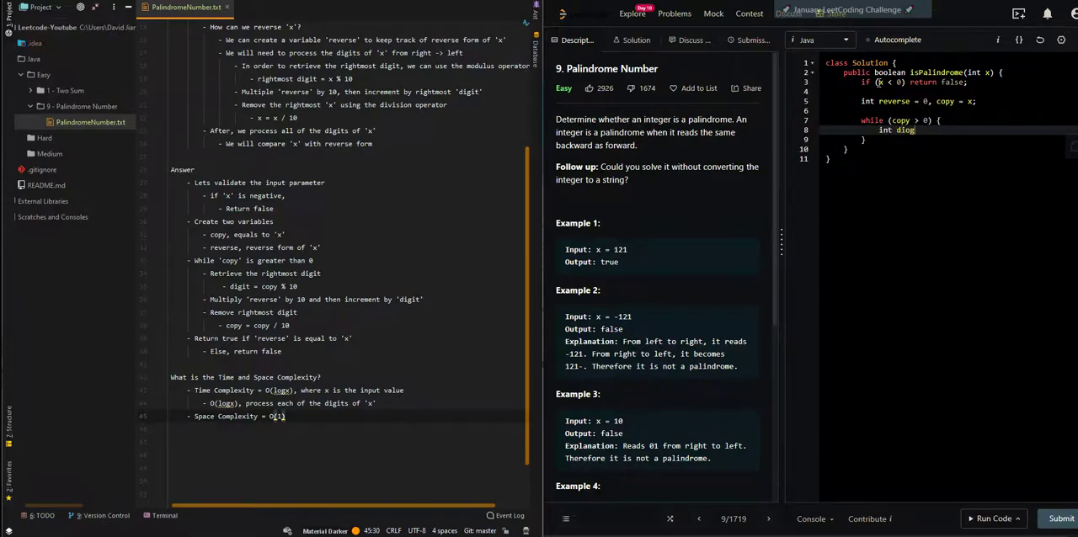
pyautogui.write('it = ')
pyautogui.write('copy %')
pyautogui.write('10;')
pyautogui.press('Return')
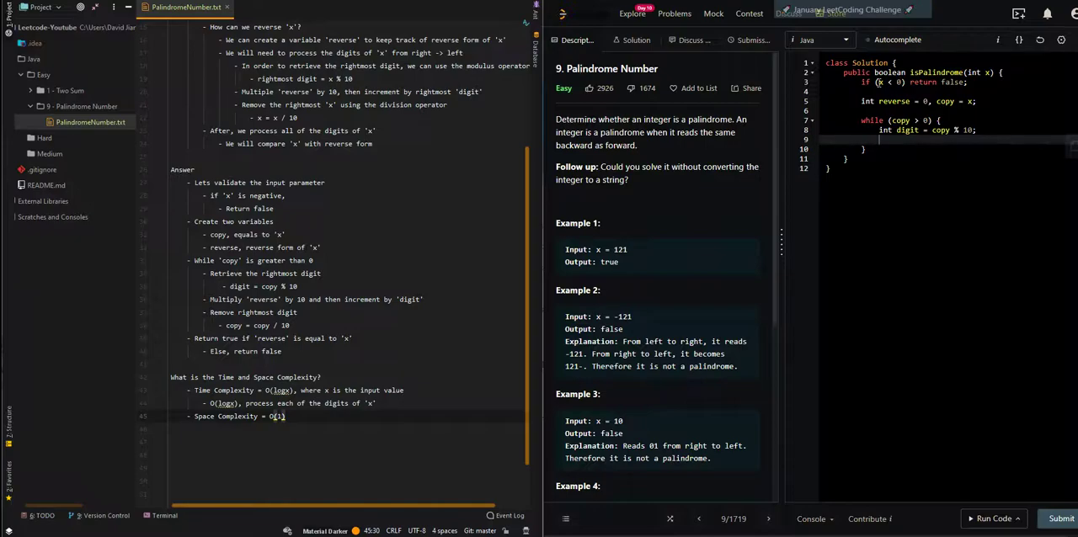
pyautogui.write('reverse =')
pyautogui.write(' reverse * 10 + d')
pyautogui.write('igit;')
pyautogui.press('Return')
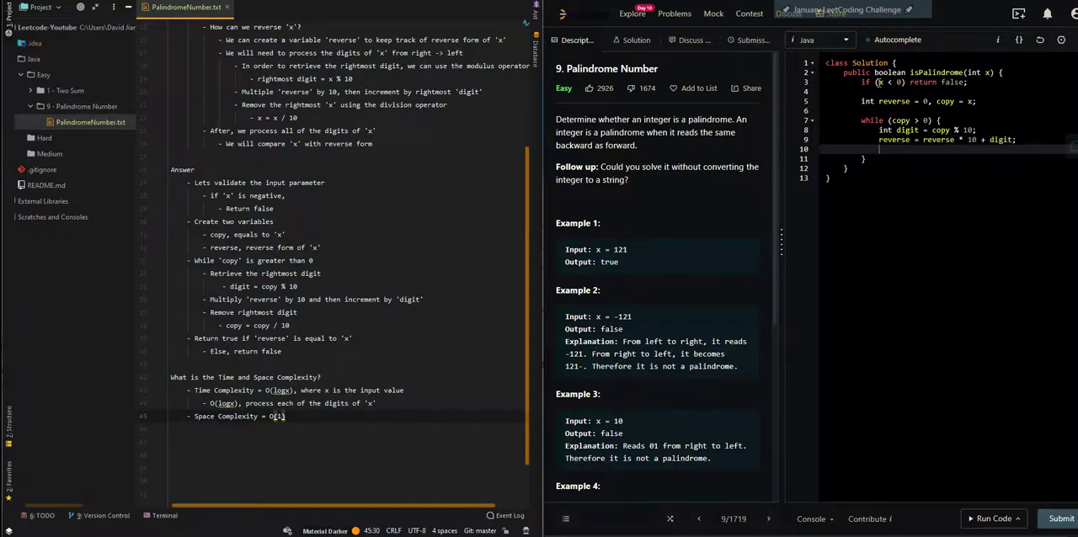
pyautogui.write('copy = c')
pyautogui.write('op')
pyautogui.press('BackSpace')
pyautogui.press('BackSpace')
pyautogui.press('BackSpace')
pyautogui.write('10')
pyautogui.write(';')
pyautogui.press('Down')
pyautogui.press('Return')
pyautogui.press('Return')
pyautogui.write('return ')
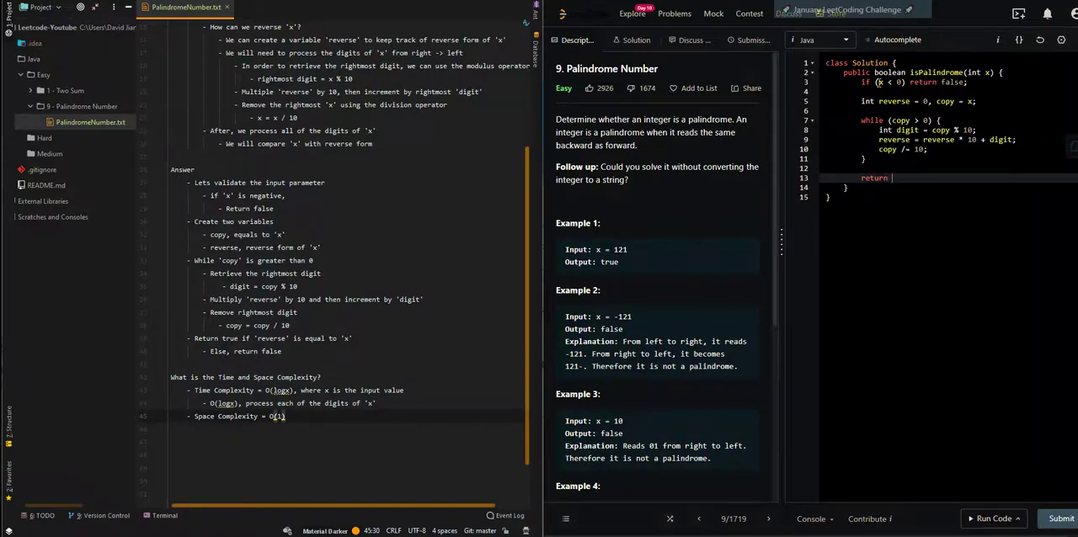
pyautogui.write('reverse == ')
pyautogui.write('copy;')
# Step: After a Wrong Answer on 121, change the return to compare reverse with x and resubmit
pyautogui.click(1060, 518)
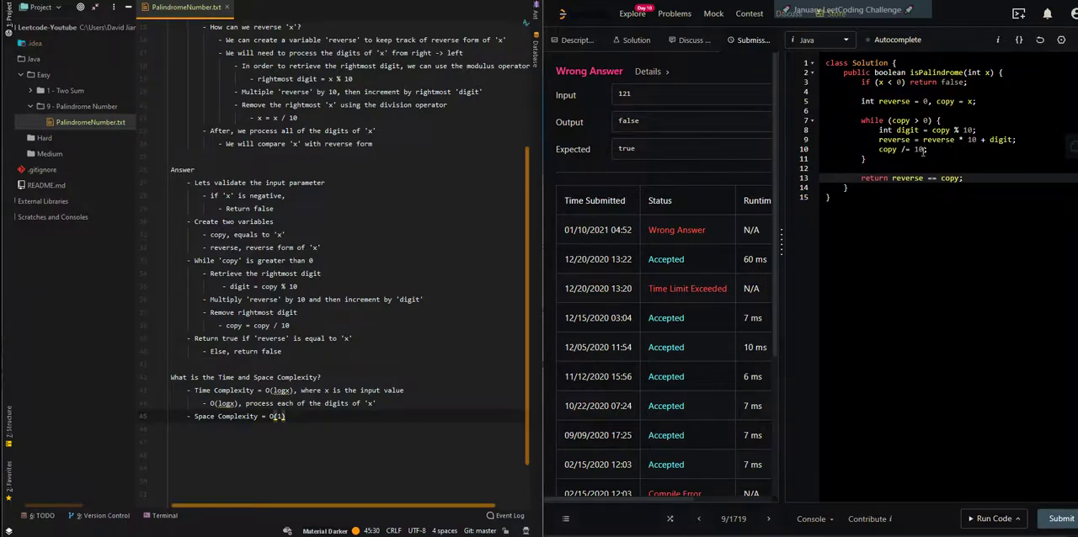
pyautogui.doubleClick(957, 178)
pyautogui.write('x')
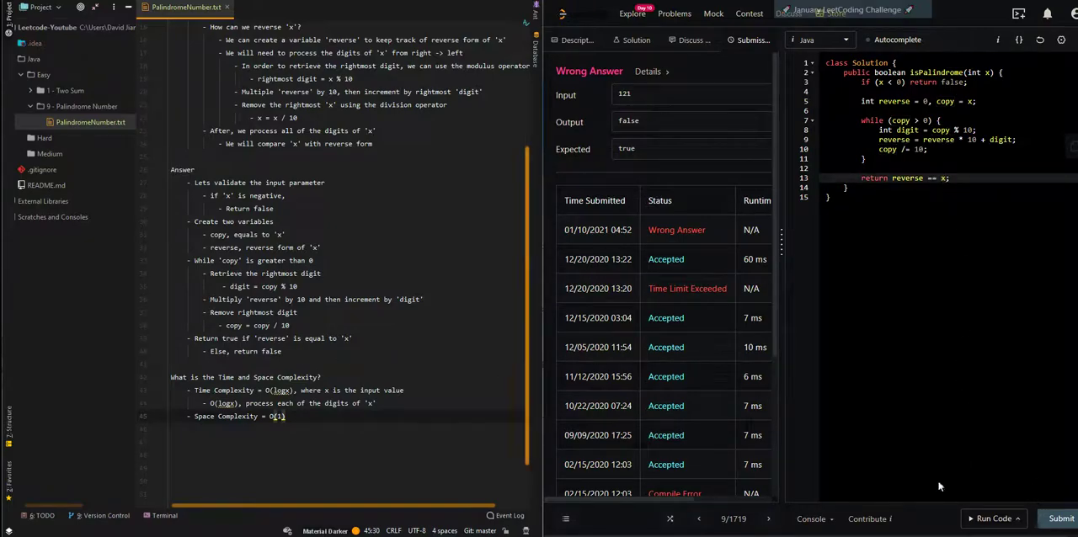
pyautogui.click(1059, 518)
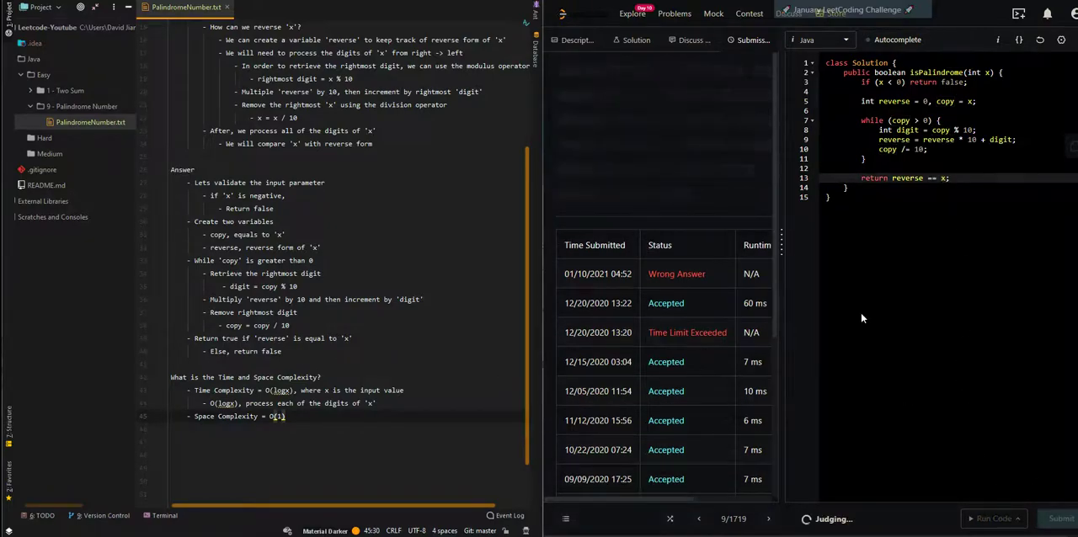